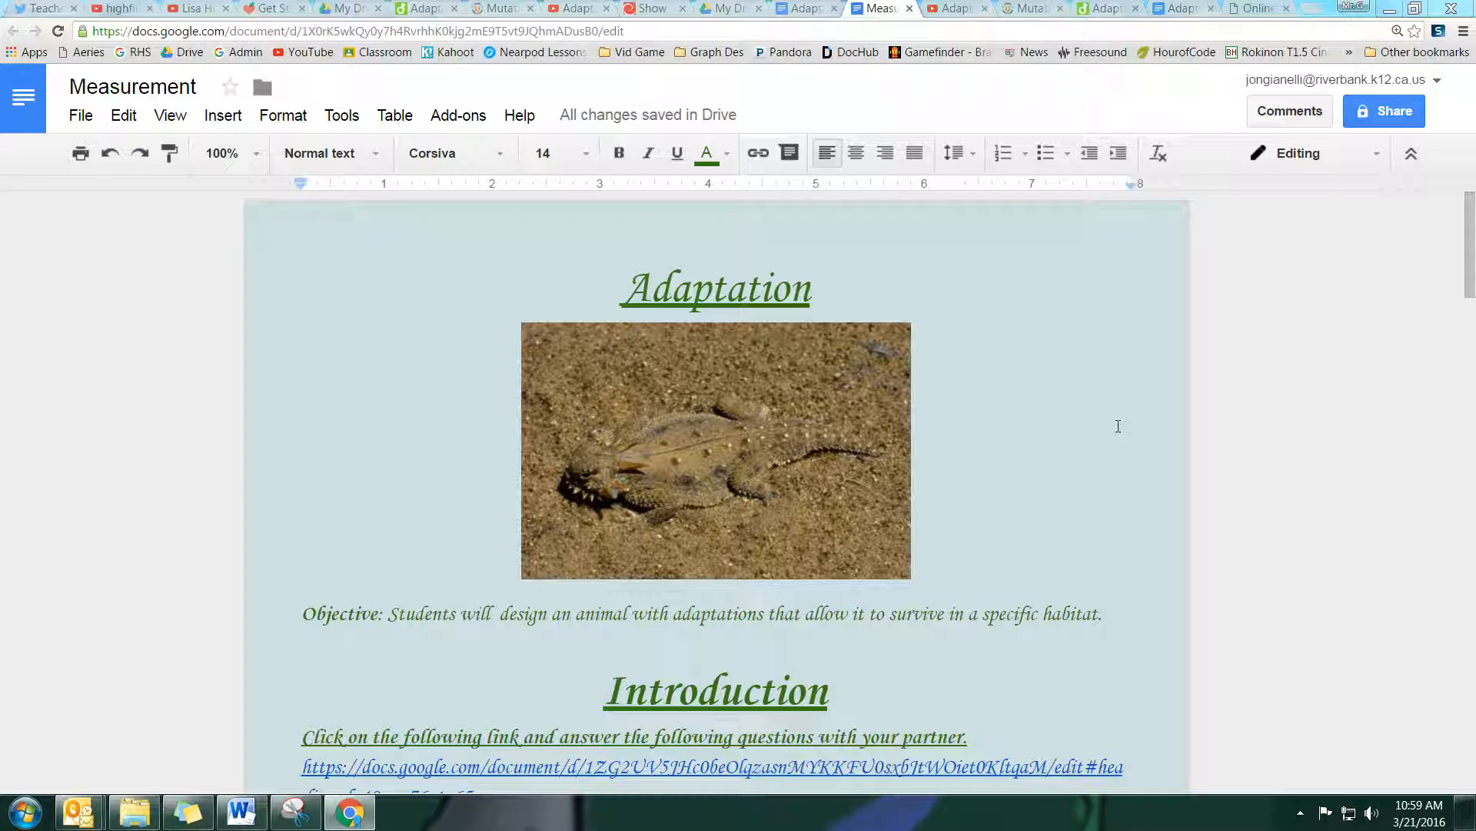
# Step: Show the document in full screen and return to the Adaptation heading at its beginning
pyautogui.moveTo(1469, 243); pyautogui.dragTo(1471, 209)
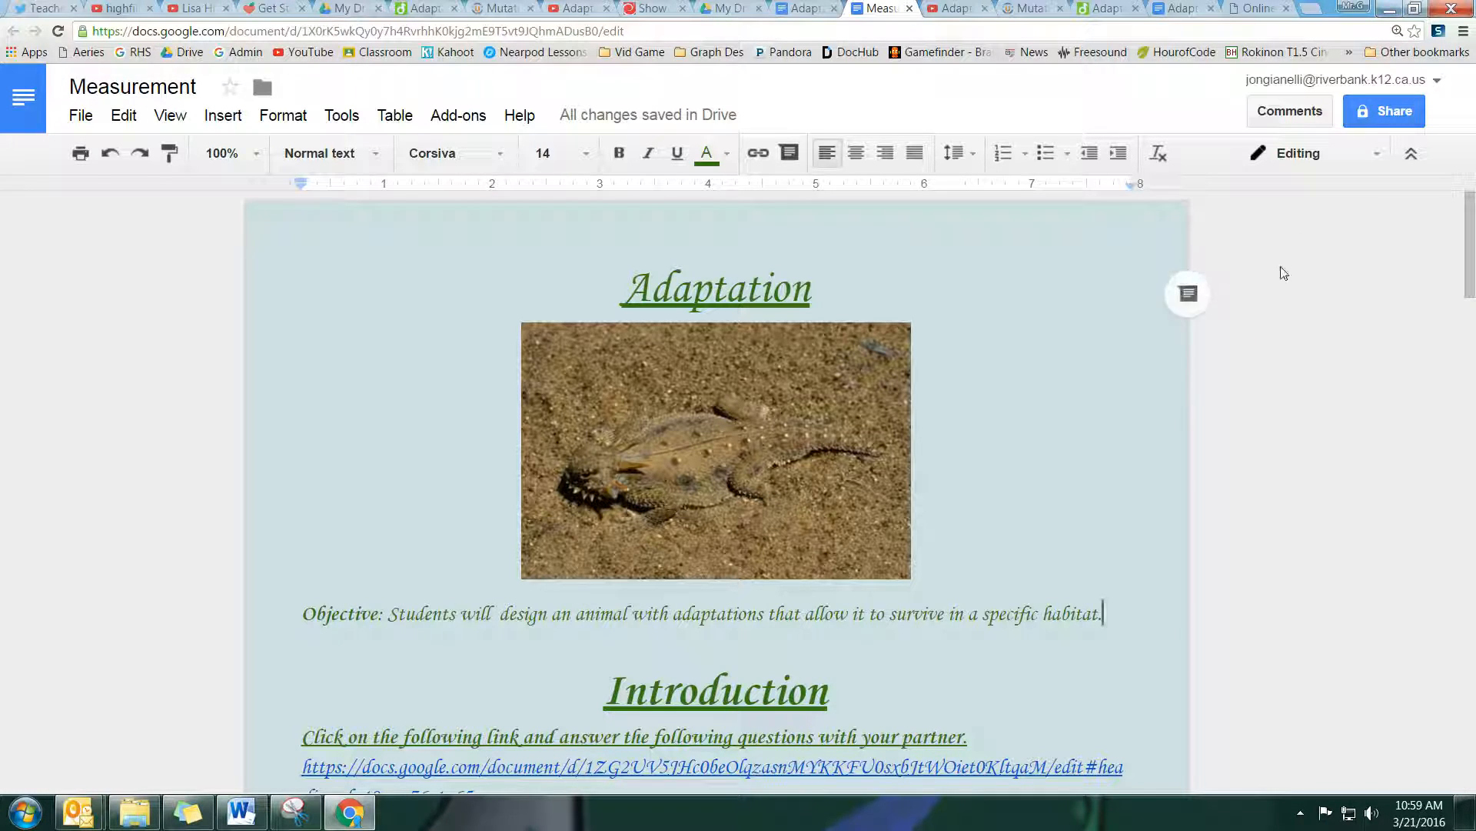
pyautogui.moveTo(1470, 242); pyautogui.dragTo(1470, 561)
pyautogui.press('F11')
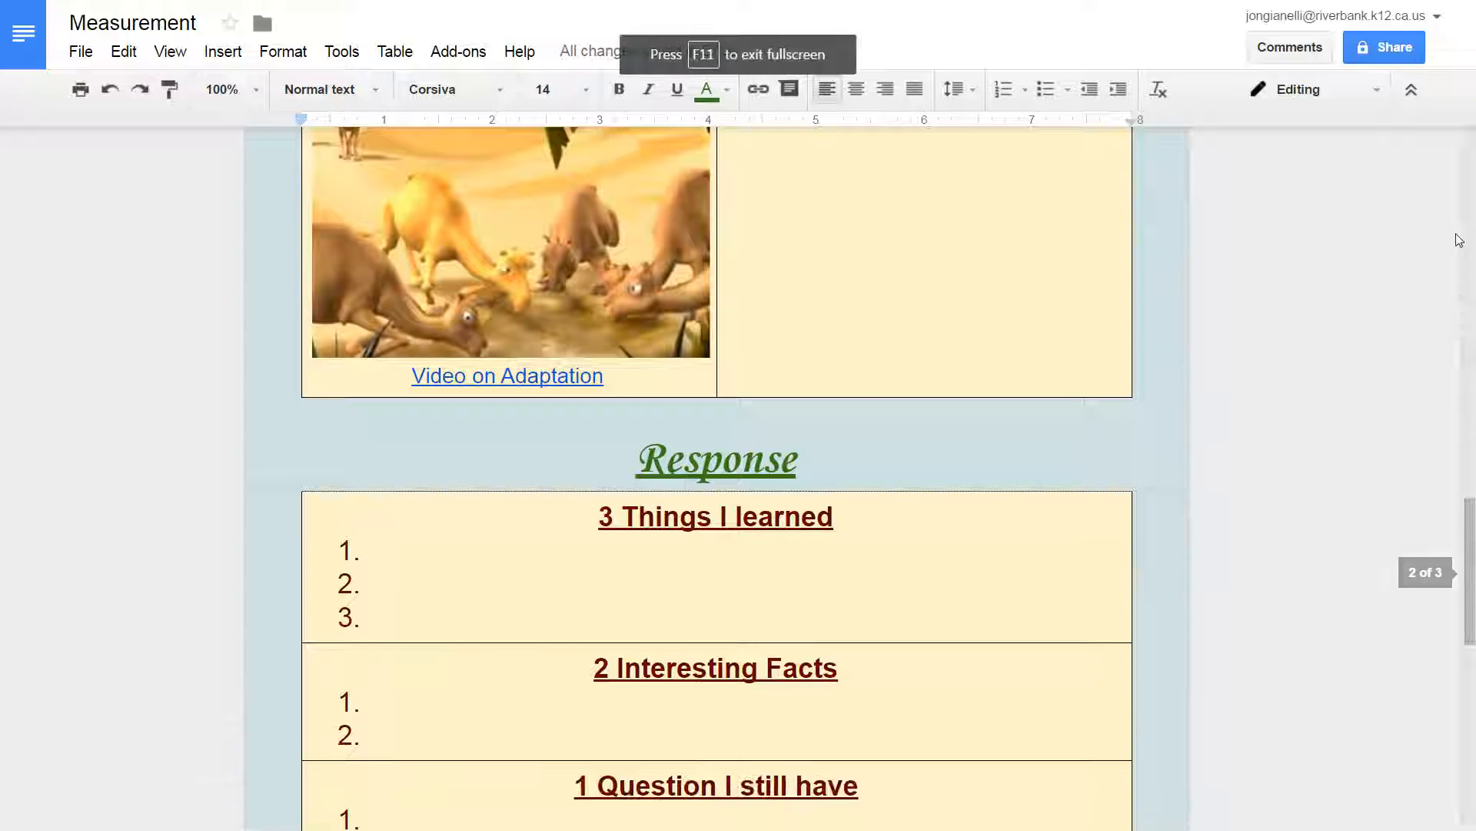
pyautogui.click(1411, 89)
pyautogui.scroll(-1, 1473, 516)
pyautogui.moveTo(1474, 516); pyautogui.dragTo(1437, 95)
pyautogui.hotkey('ctrl', 'a')
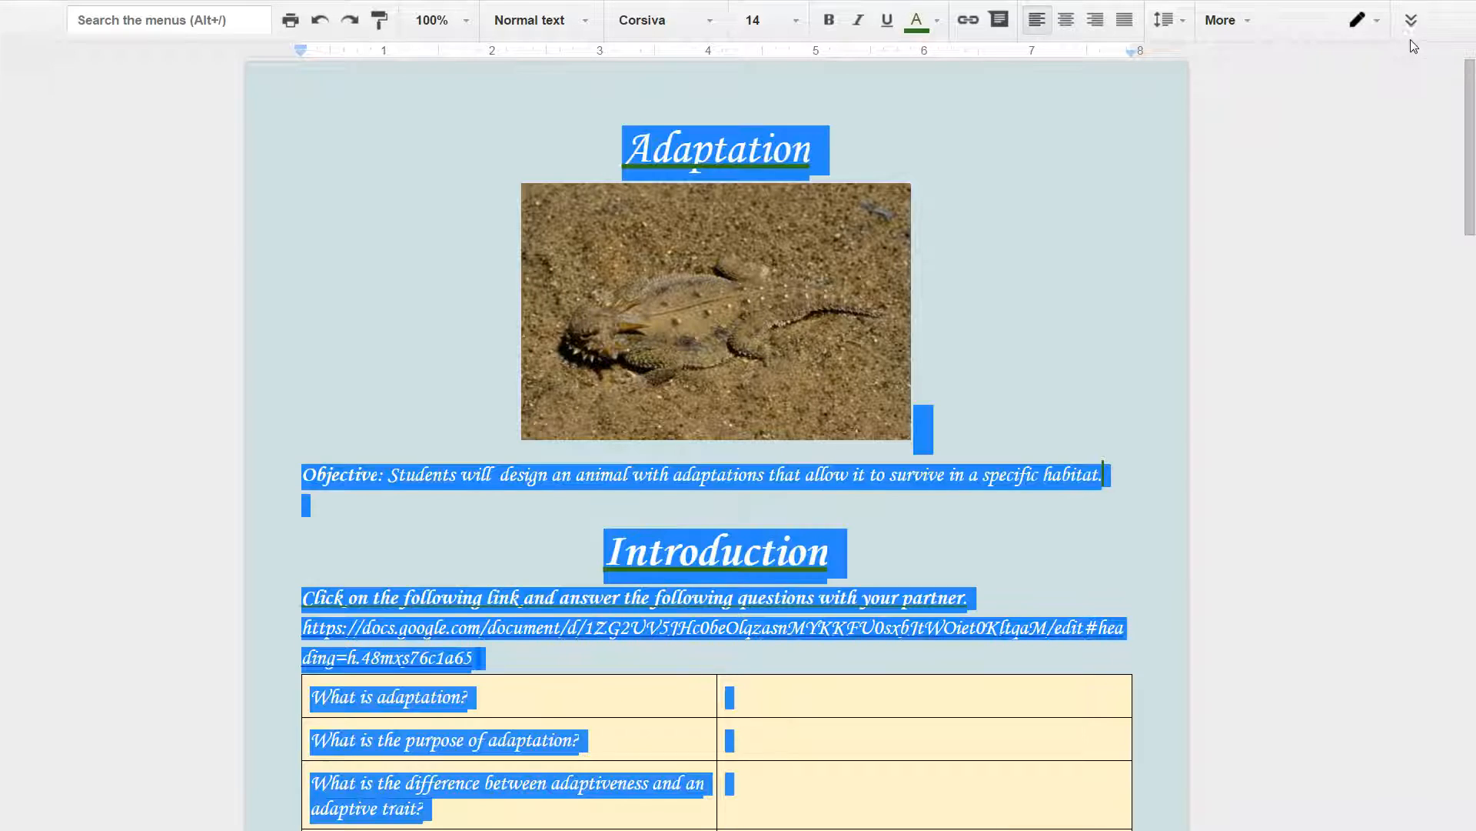
pyautogui.click(1411, 20)
pyautogui.click(498, 241)
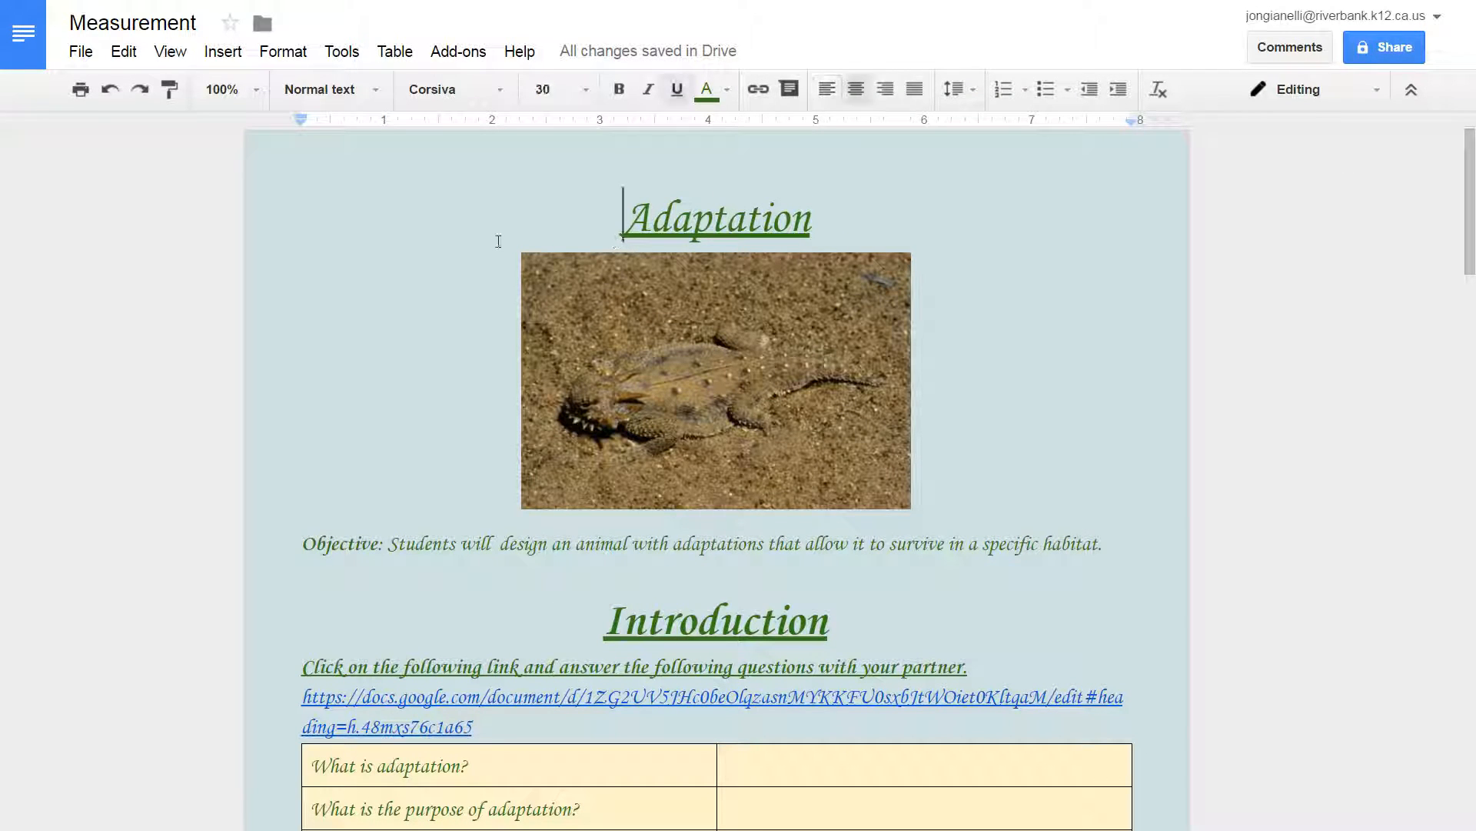
# Step: View the page color options in the document's page setup and cancel without changing anything
pyautogui.click(77, 52)
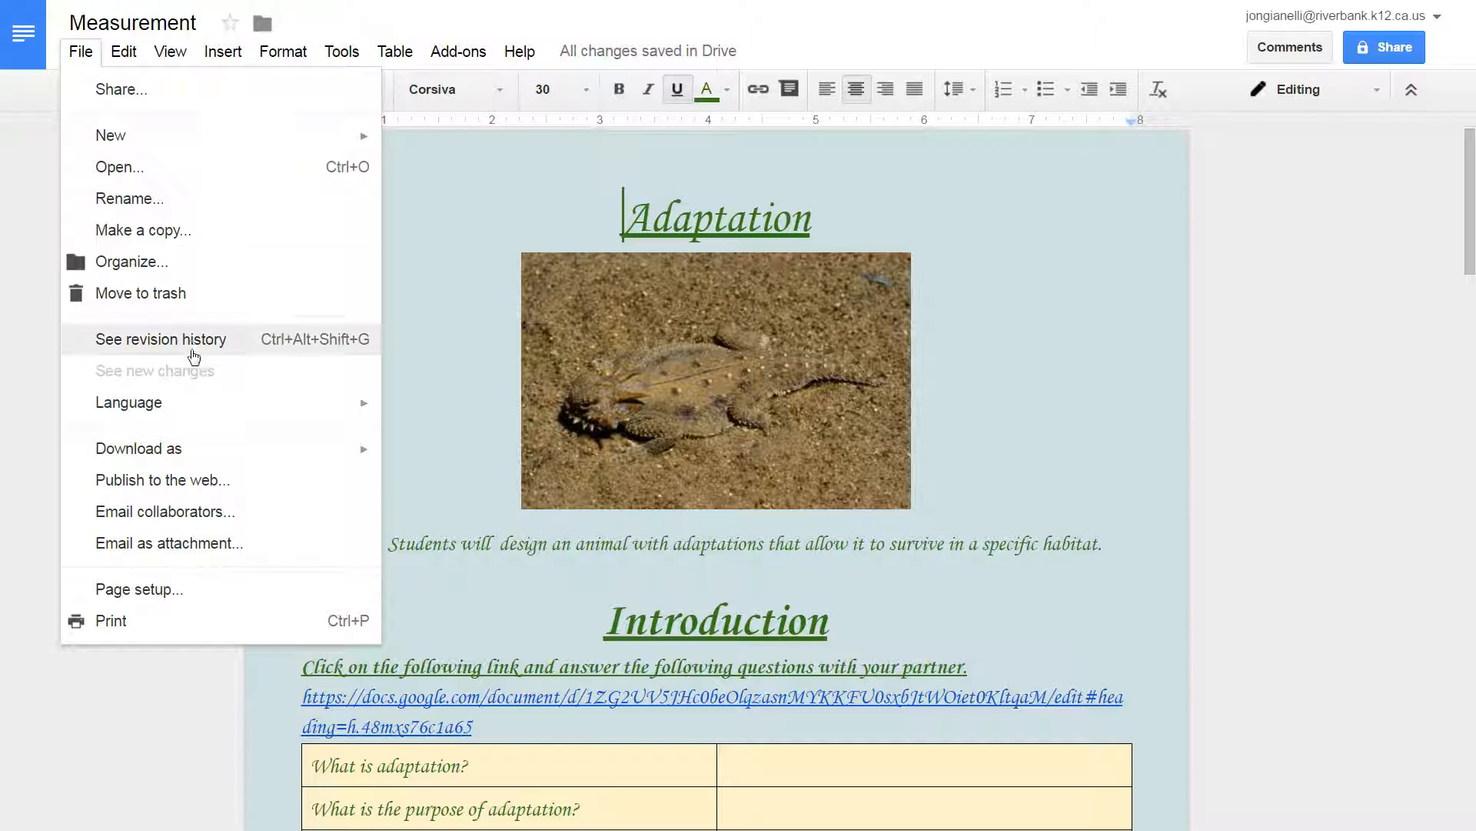
pyautogui.click(173, 587)
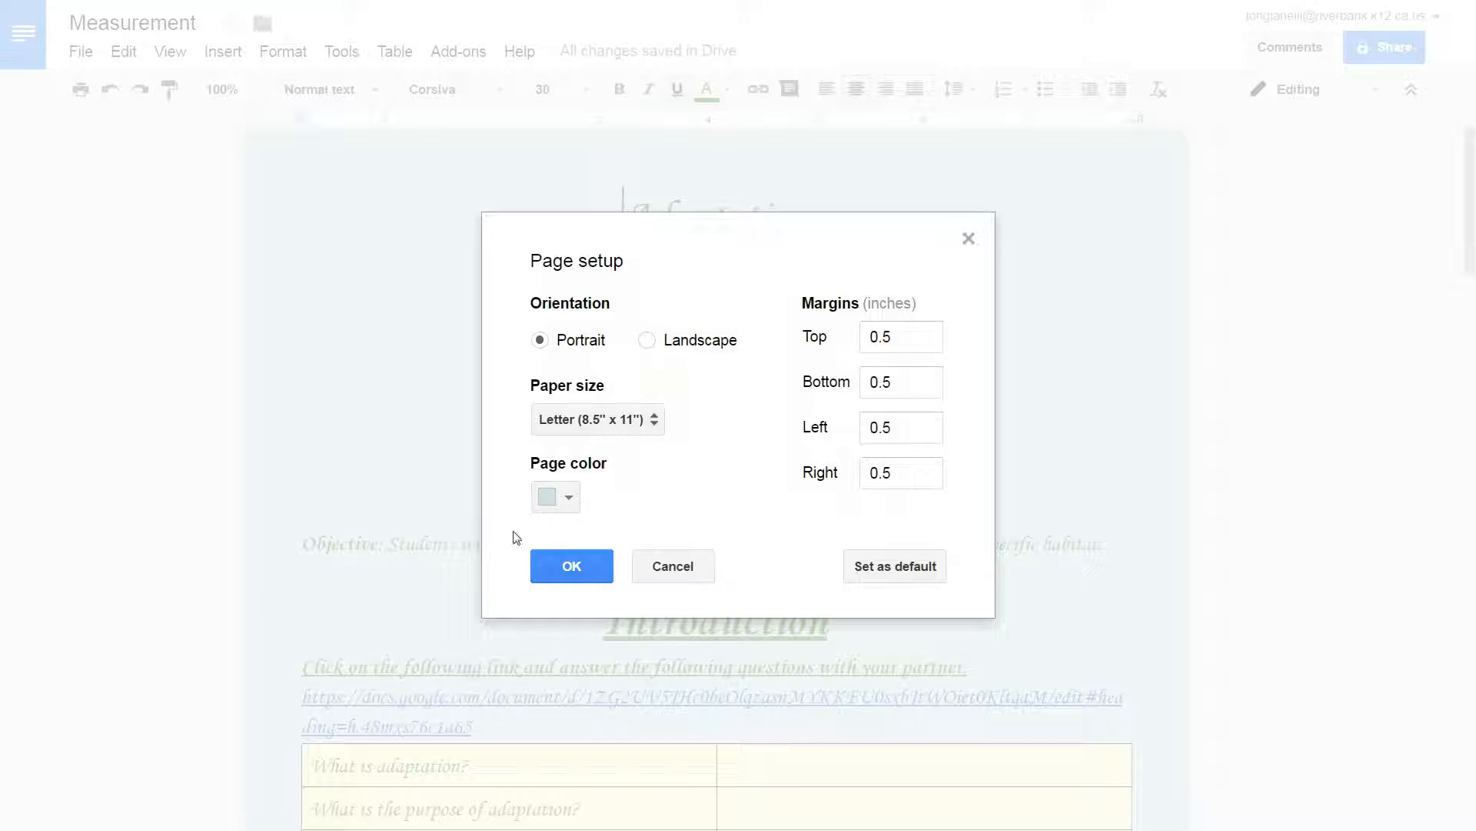
pyautogui.click(574, 496)
pyautogui.click(574, 496)
pyautogui.click(675, 566)
# Step: Examine the Adaptation title, the objective sentence and the lizard picture of the lesson document
pyautogui.moveTo(651, 225); pyautogui.dragTo(803, 223)
pyautogui.doubleClick(779, 223)
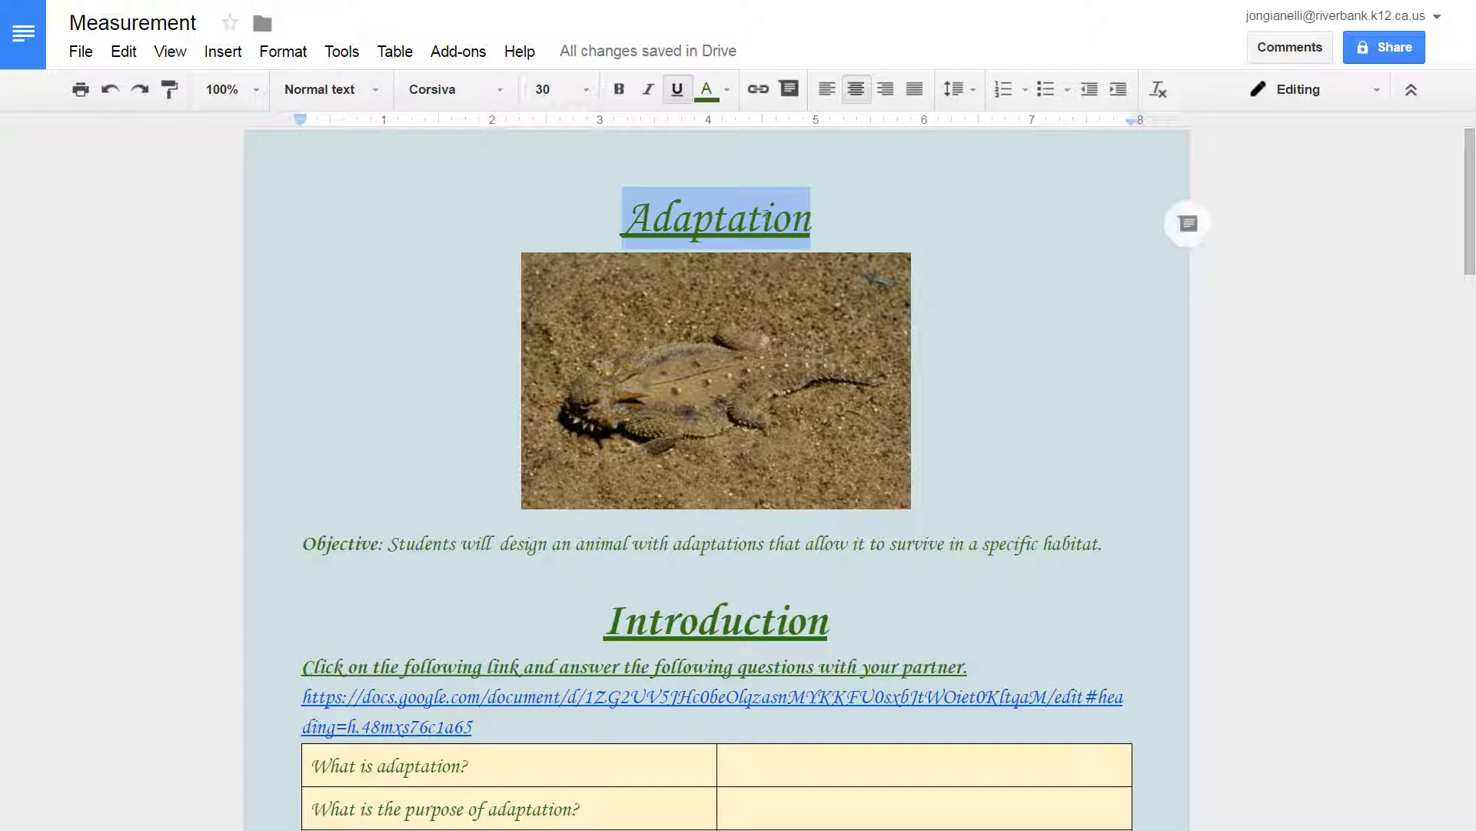
pyautogui.scroll(1, 742, 190)
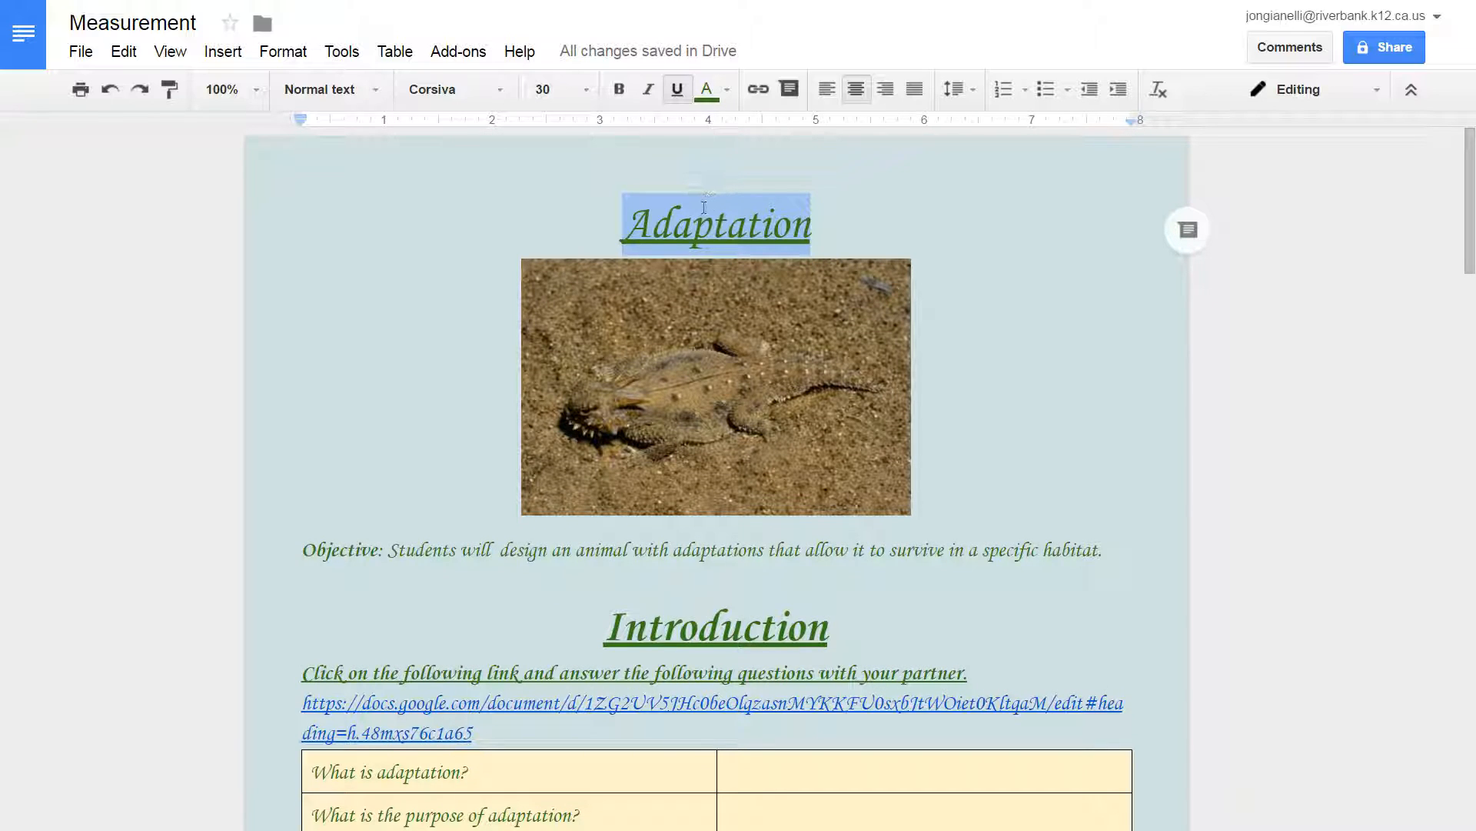
pyautogui.click(652, 221)
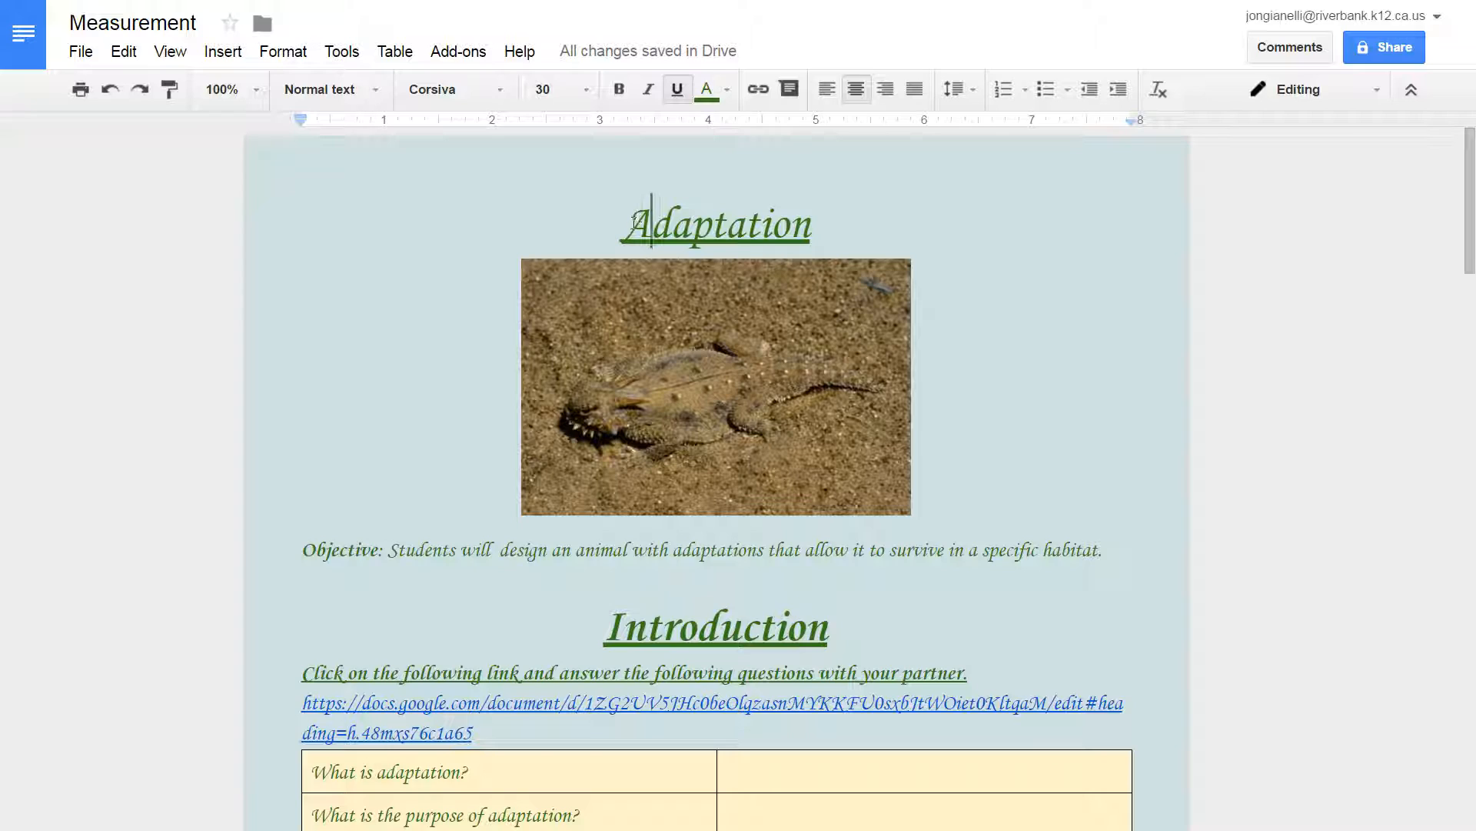
pyautogui.moveTo(1120, 551); pyautogui.dragTo(343, 550)
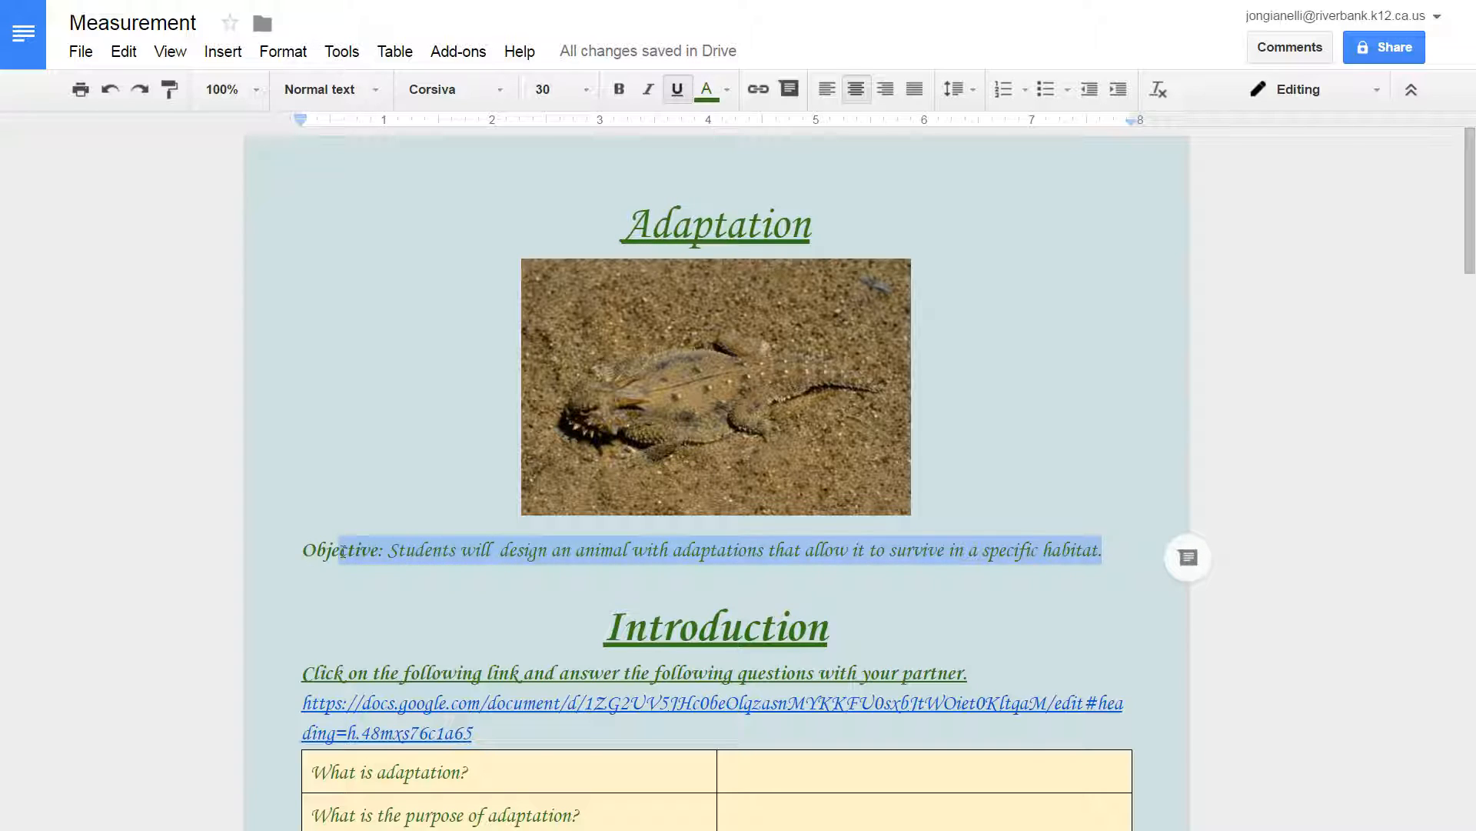
pyautogui.click(402, 504)
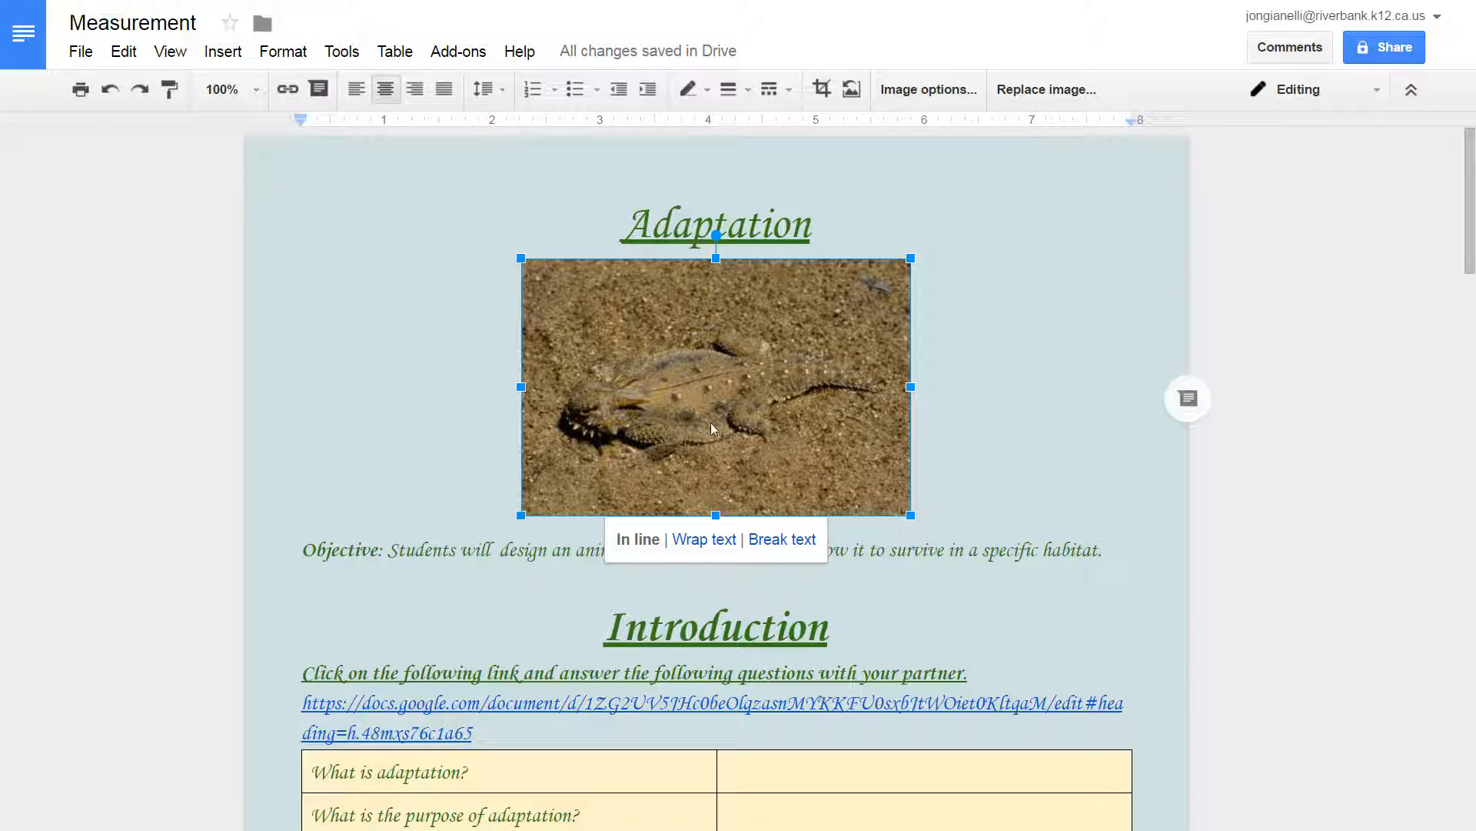
pyautogui.click(981, 496)
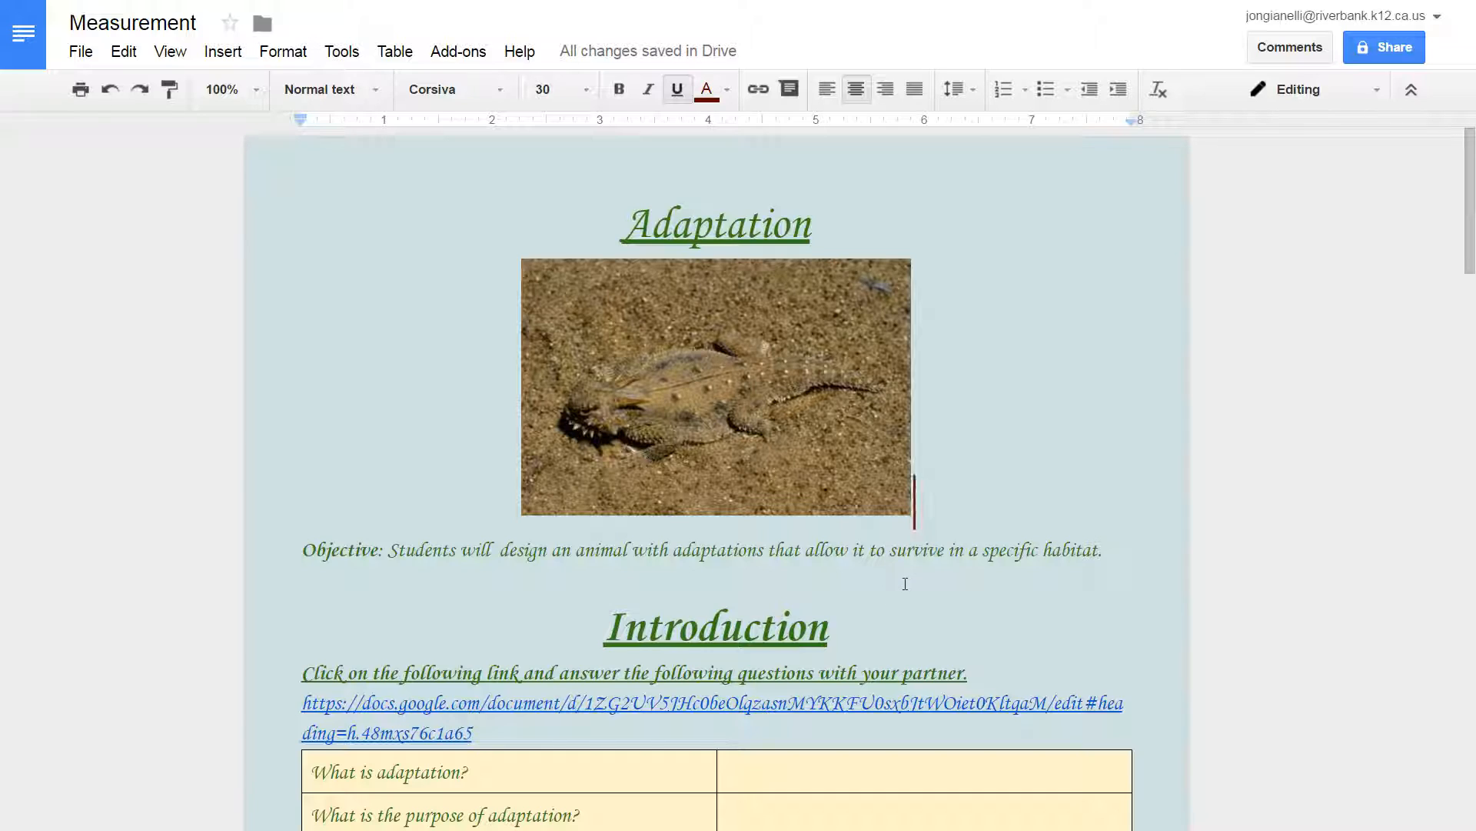
# Step: Open the reading linked under the Introduction heading, leave full screen and skim through its text
pyautogui.scroll(-4, 905, 583)
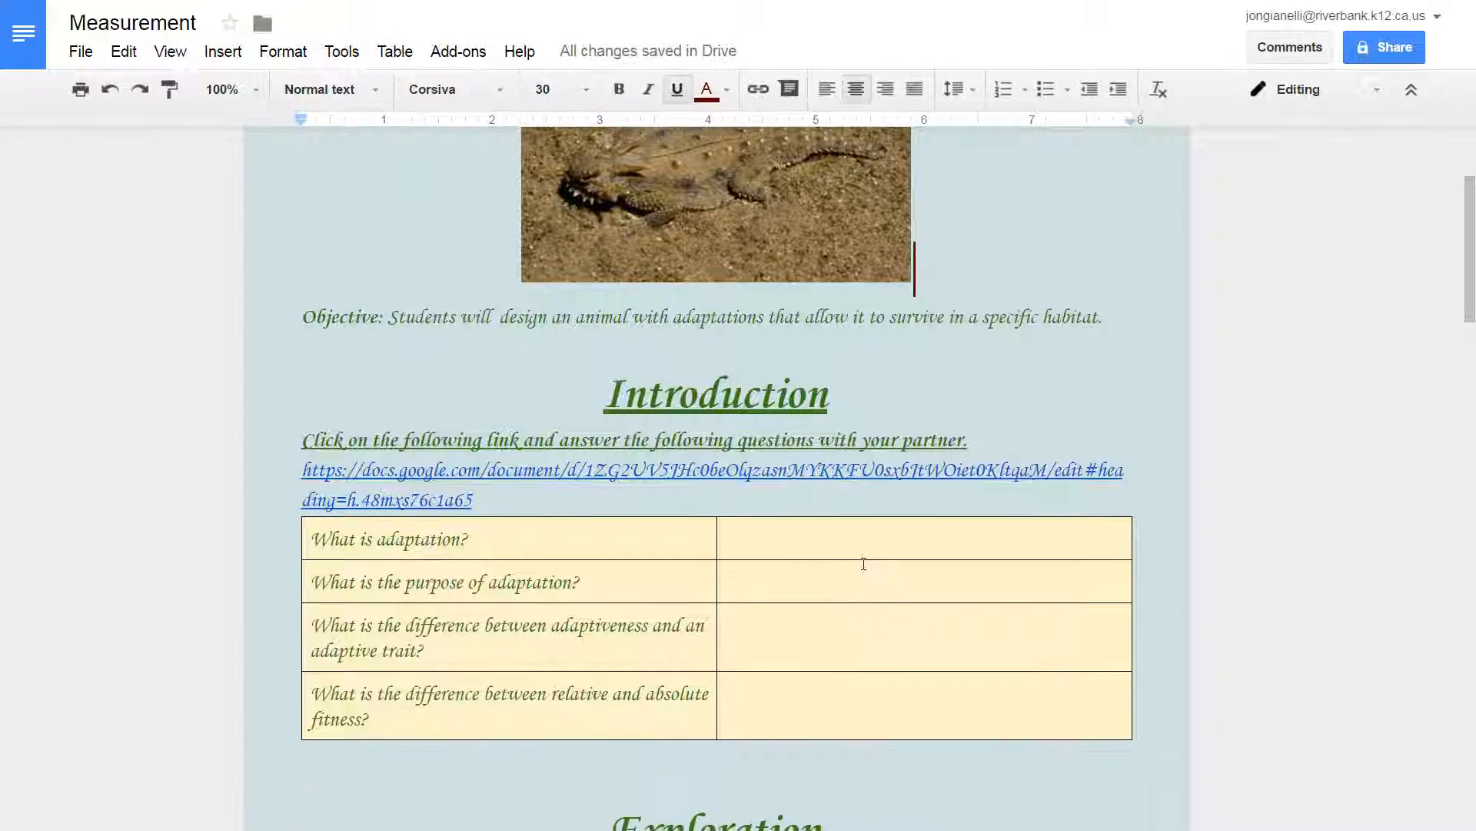
pyautogui.click(569, 396)
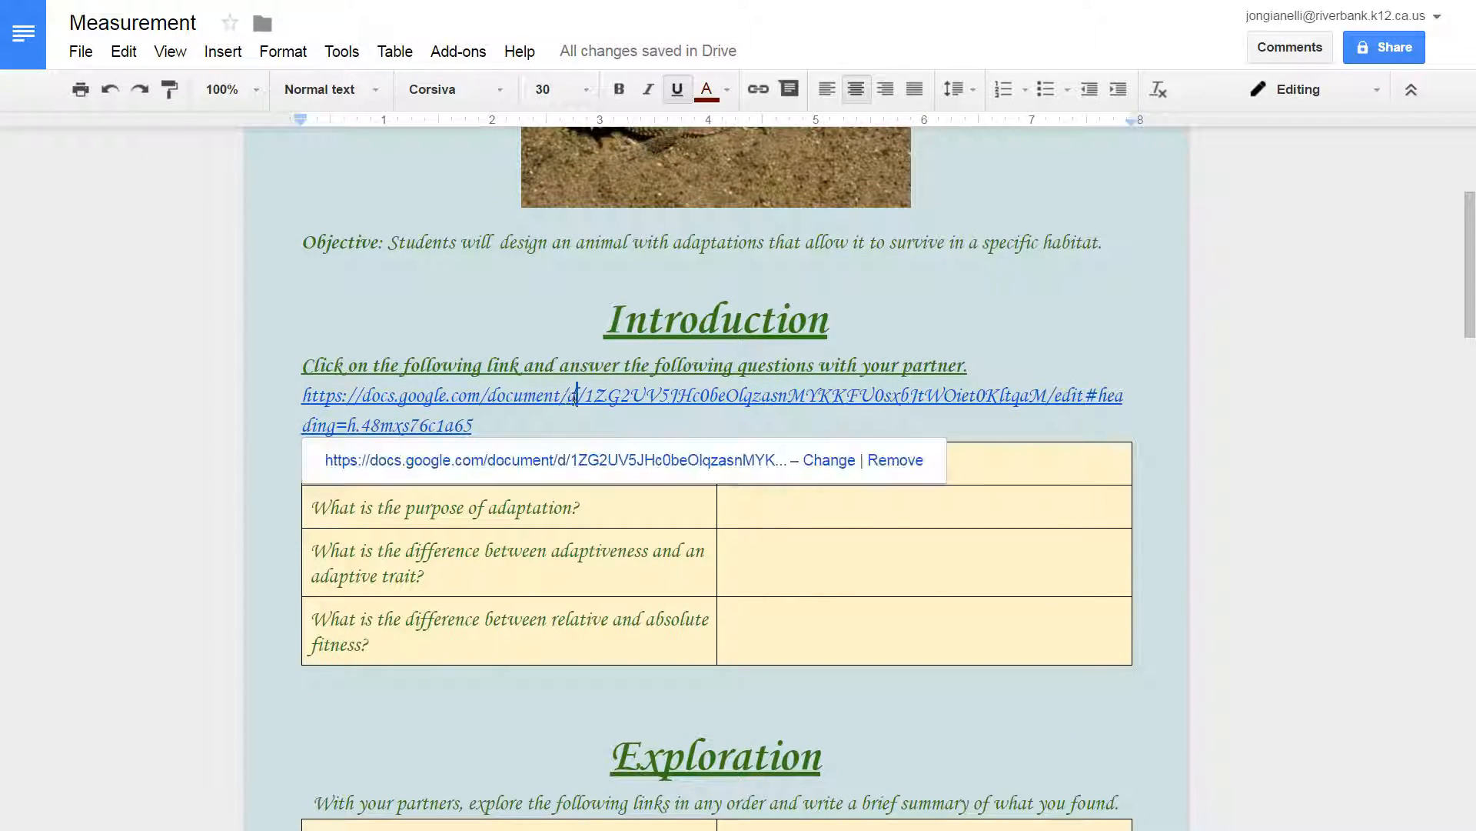
pyautogui.click(647, 462)
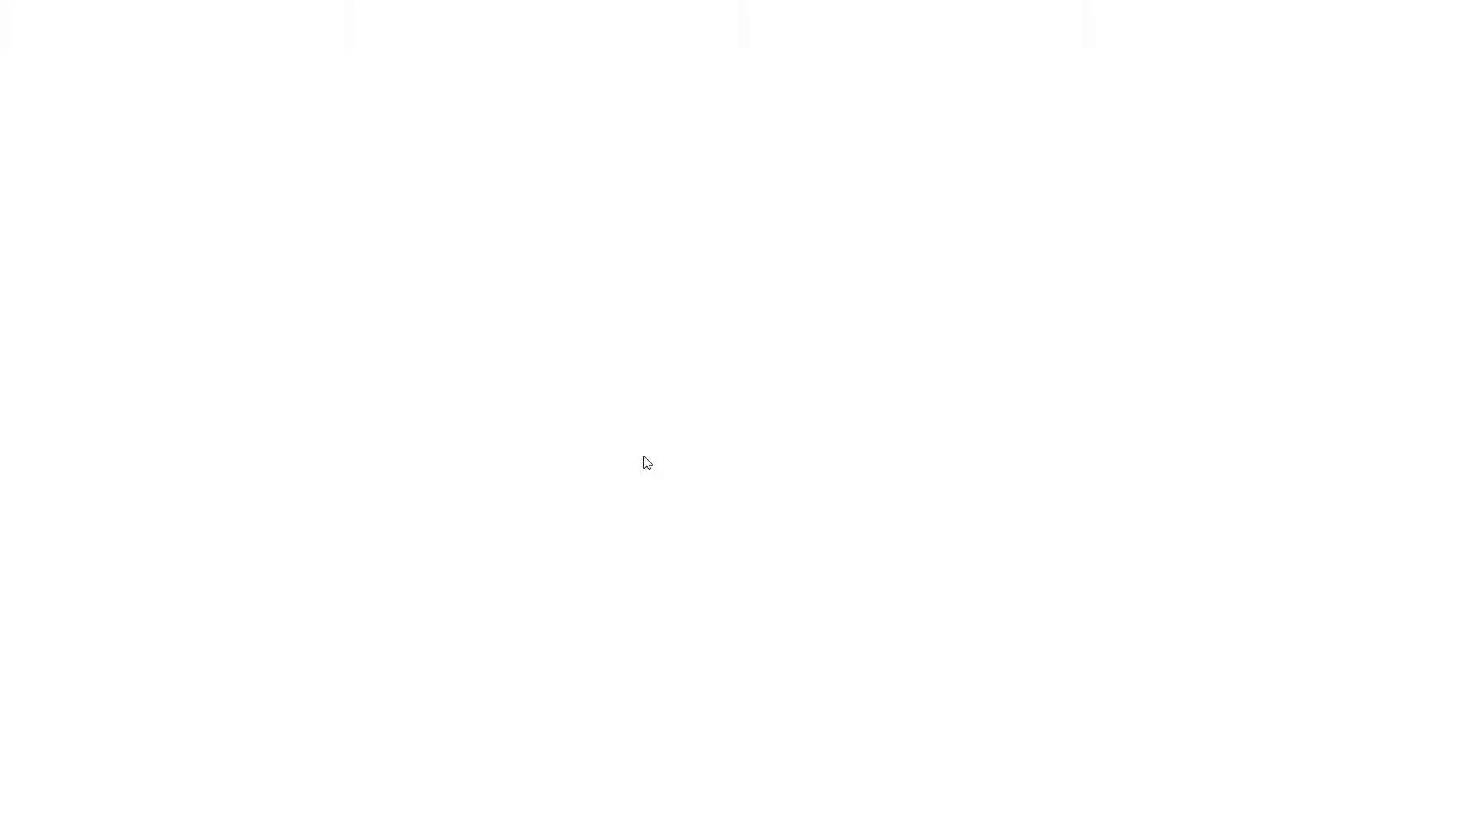
pyautogui.press('F11')
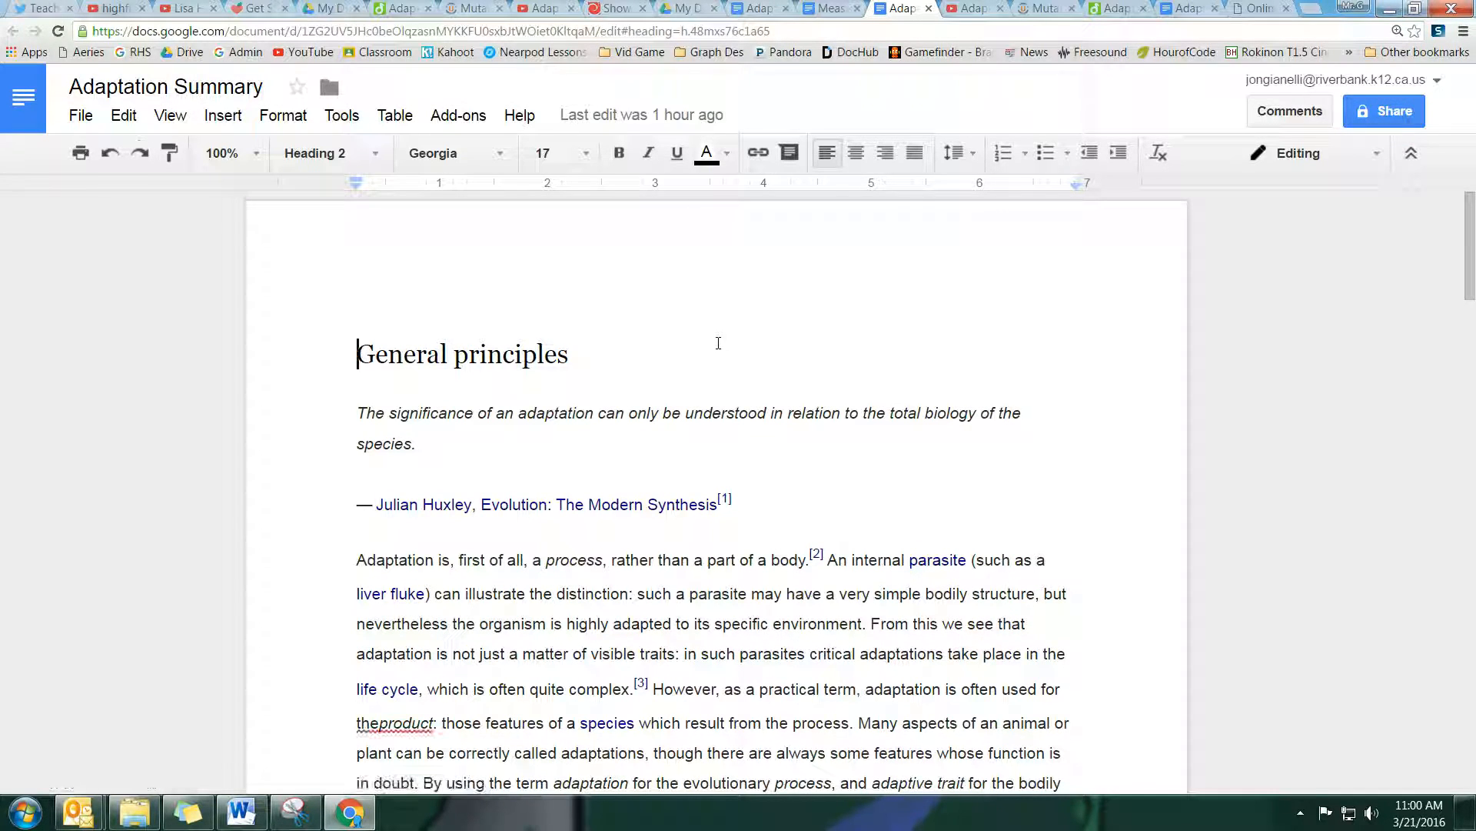
pyautogui.scroll(-13, 720, 342)
pyautogui.scroll(-15, 724, 354)
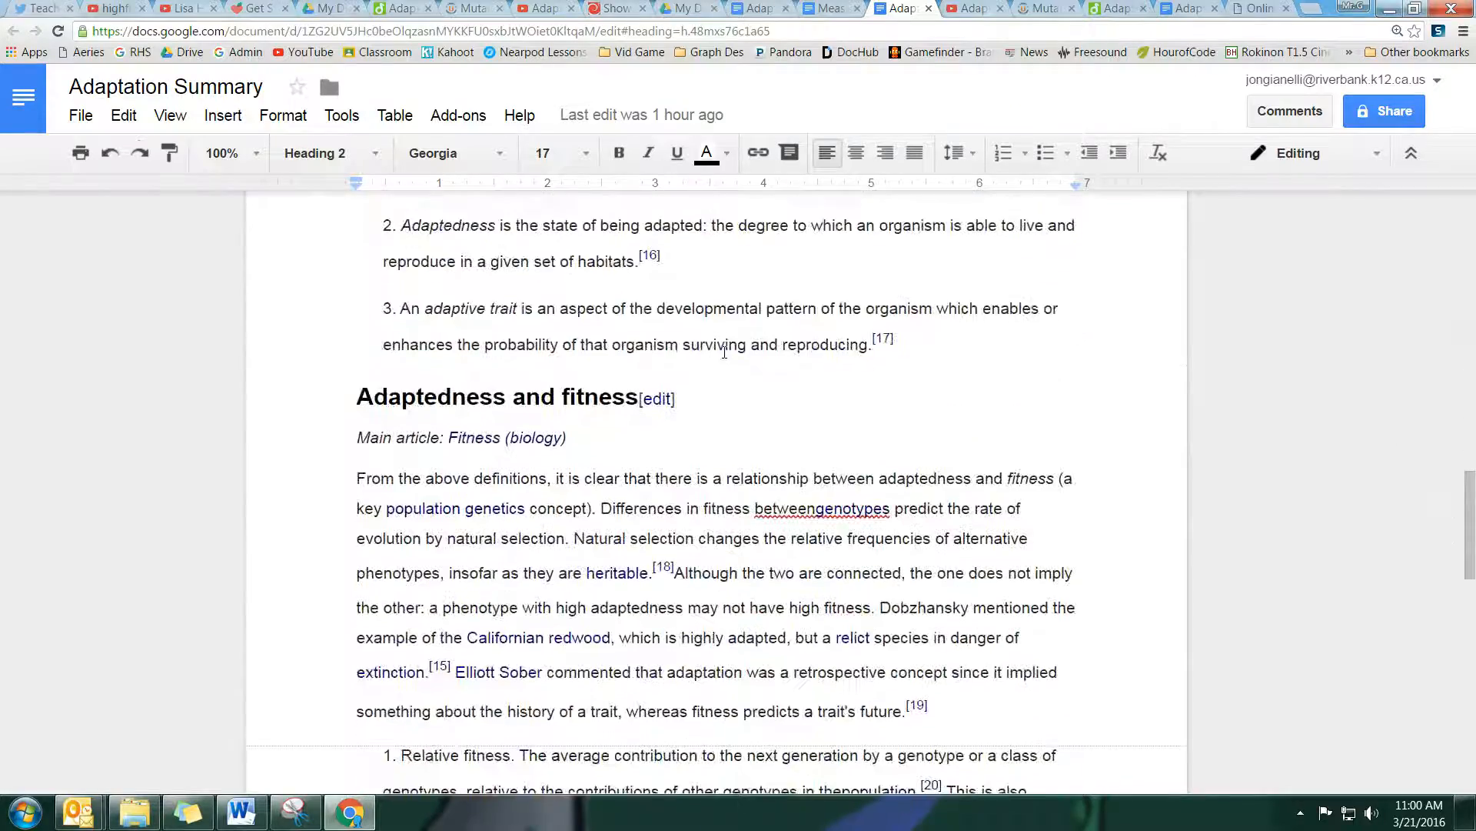
pyautogui.scroll(7, 723, 356)
pyautogui.scroll(7, 753, 358)
# Step: Return to the Measurement document and go through the answer cells of the four Introduction questions
pyautogui.hotkey('ctrl', 'shift', 'Tab')
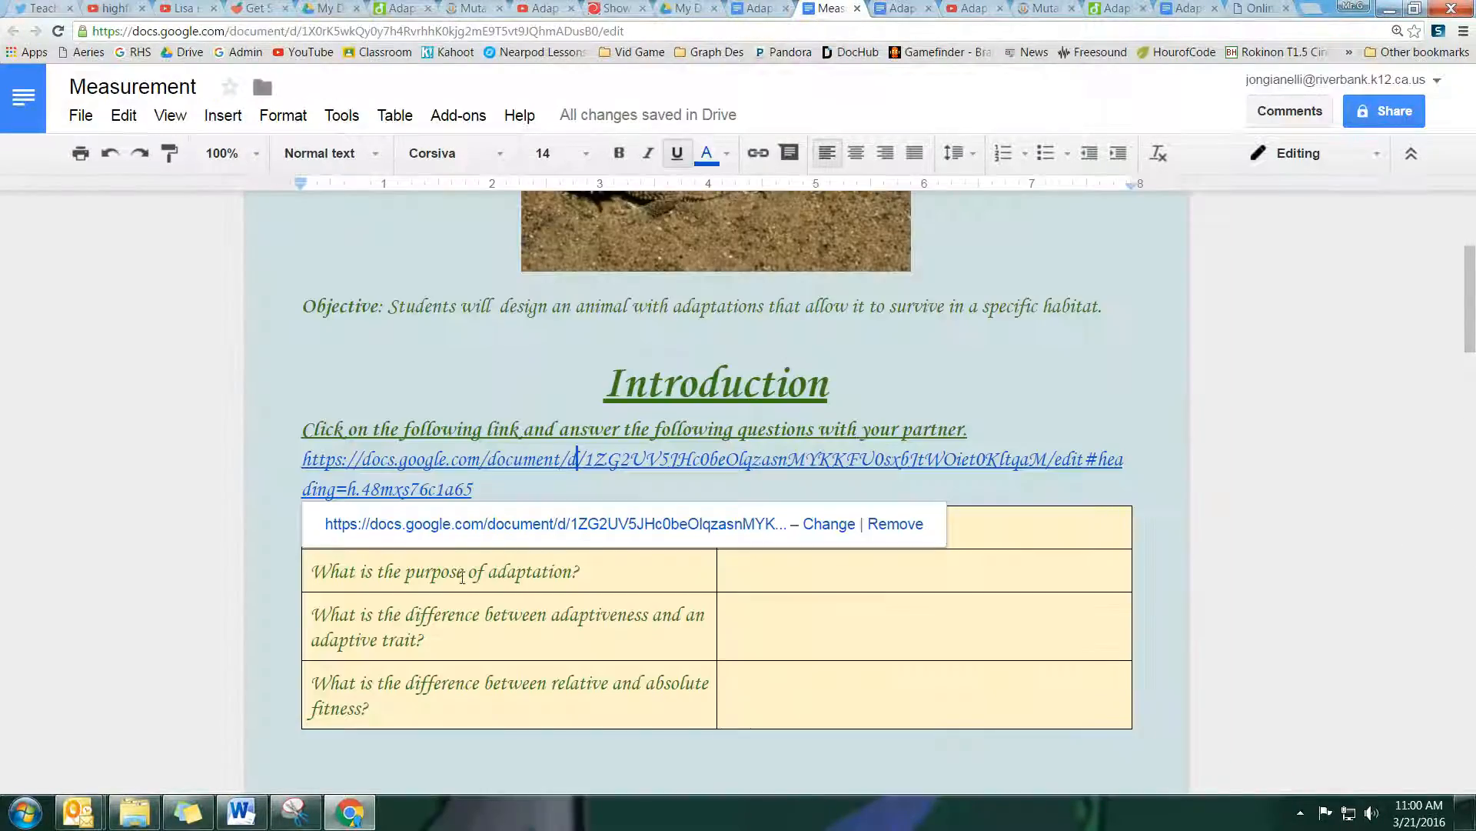
pyautogui.click(465, 613)
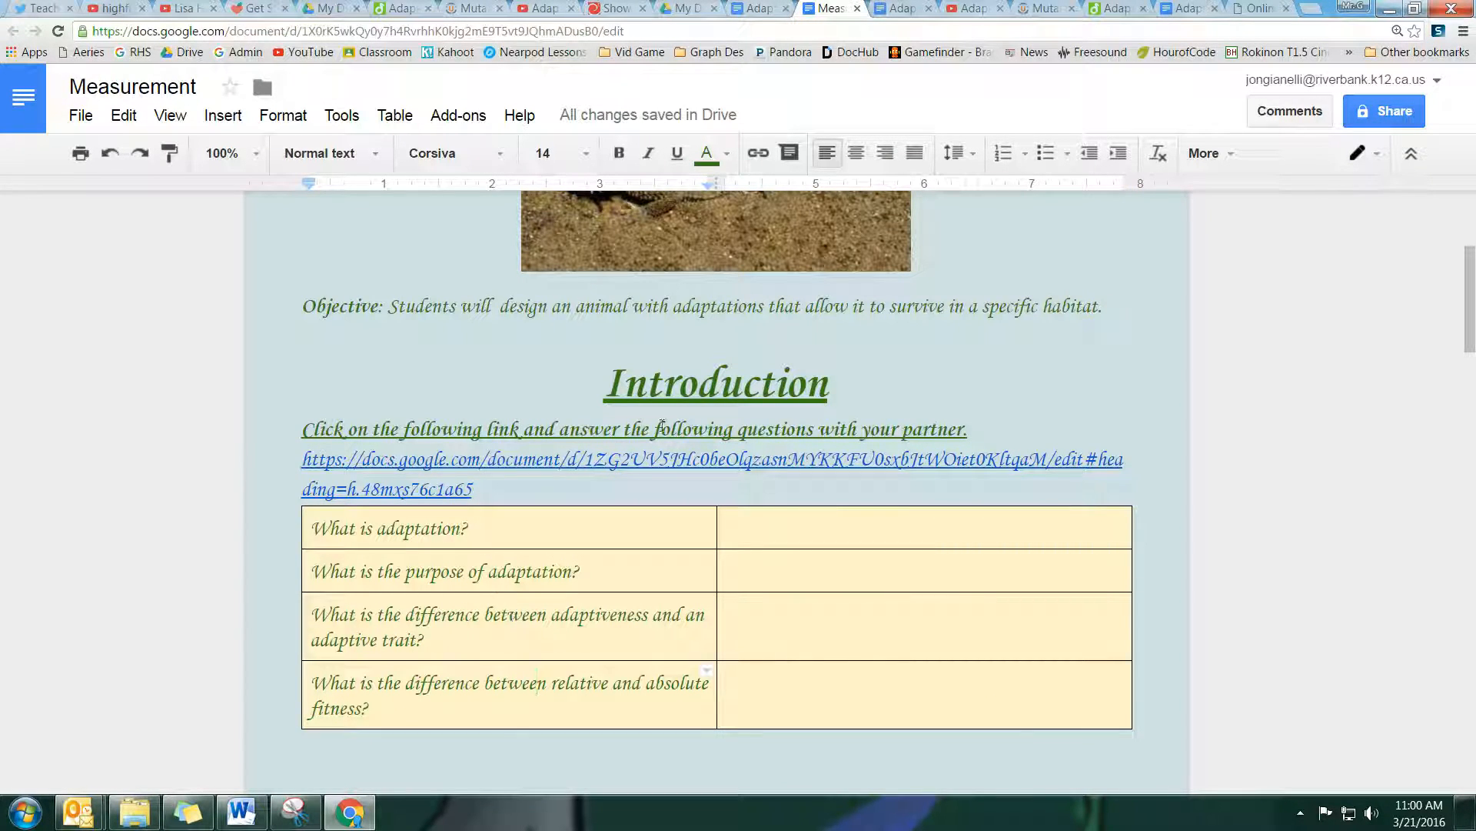
pyautogui.click(752, 539)
pyautogui.click(764, 569)
pyautogui.click(773, 615)
pyautogui.click(786, 700)
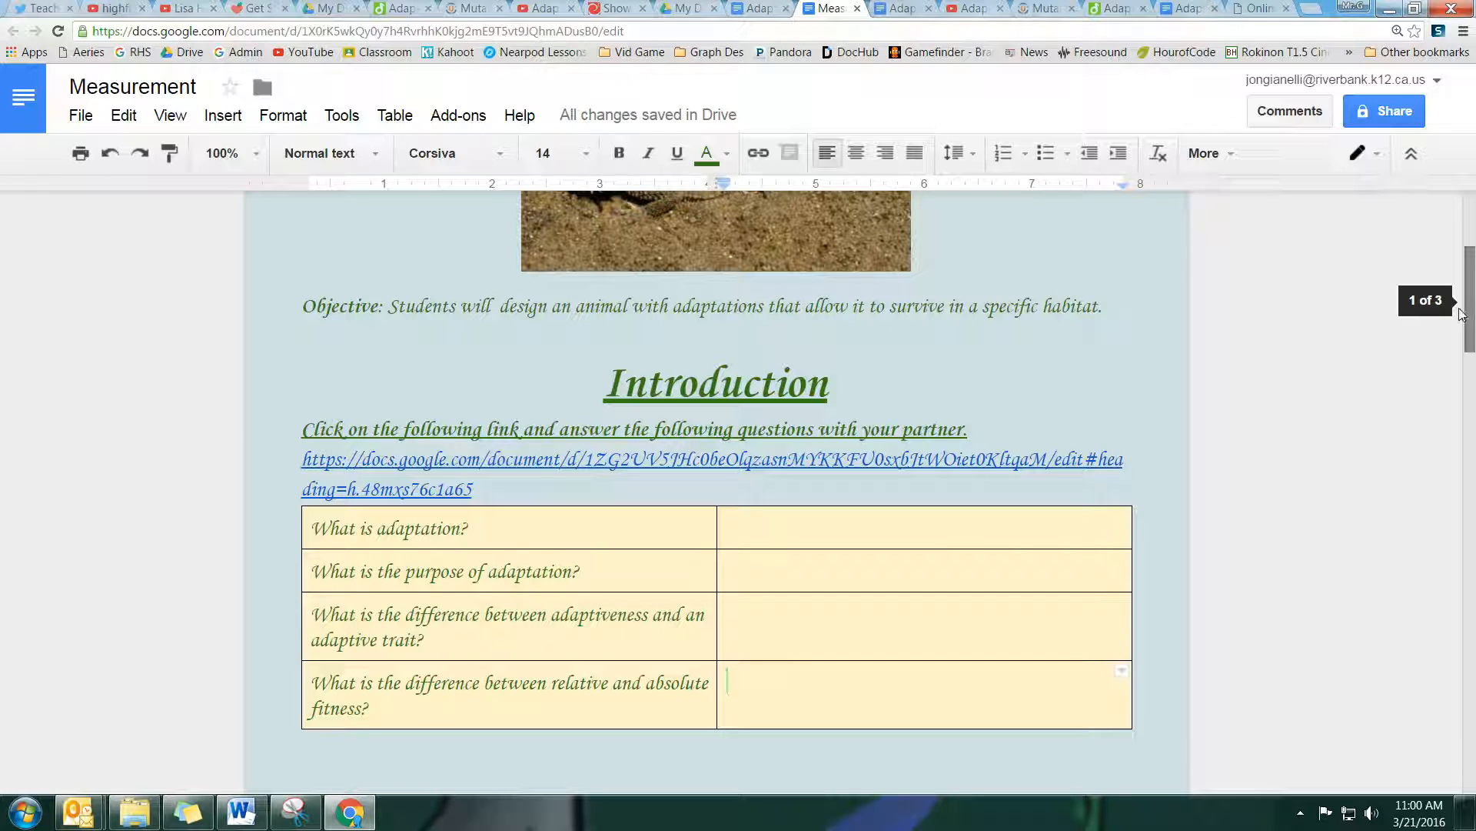
# Step: Examine the Exploration section's instructions and its table of Links and Summary columns
pyautogui.scroll(-1, 1418, 329)
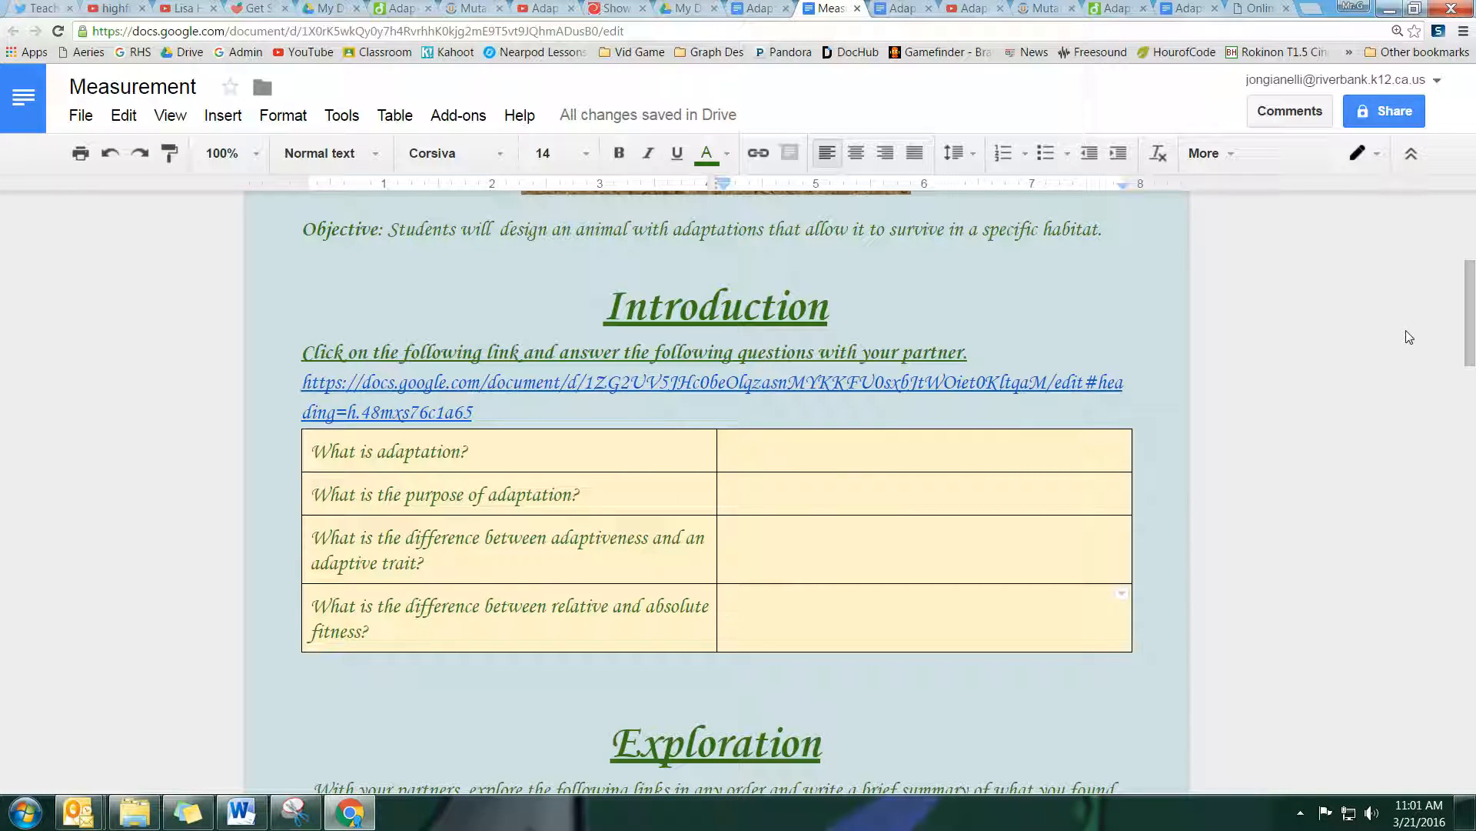
pyautogui.scroll(-5, 1409, 337)
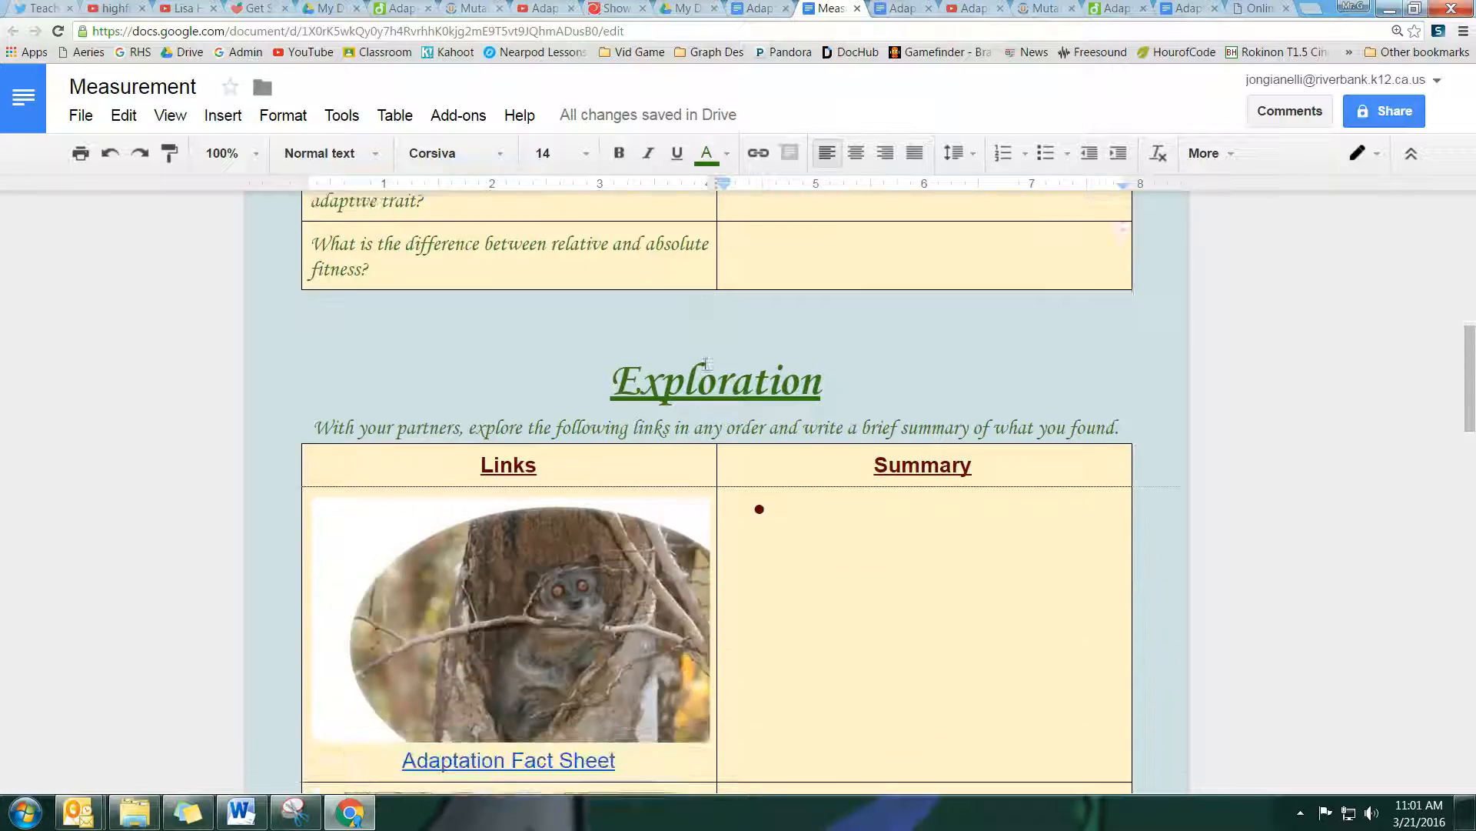
pyautogui.scroll(-2, 706, 364)
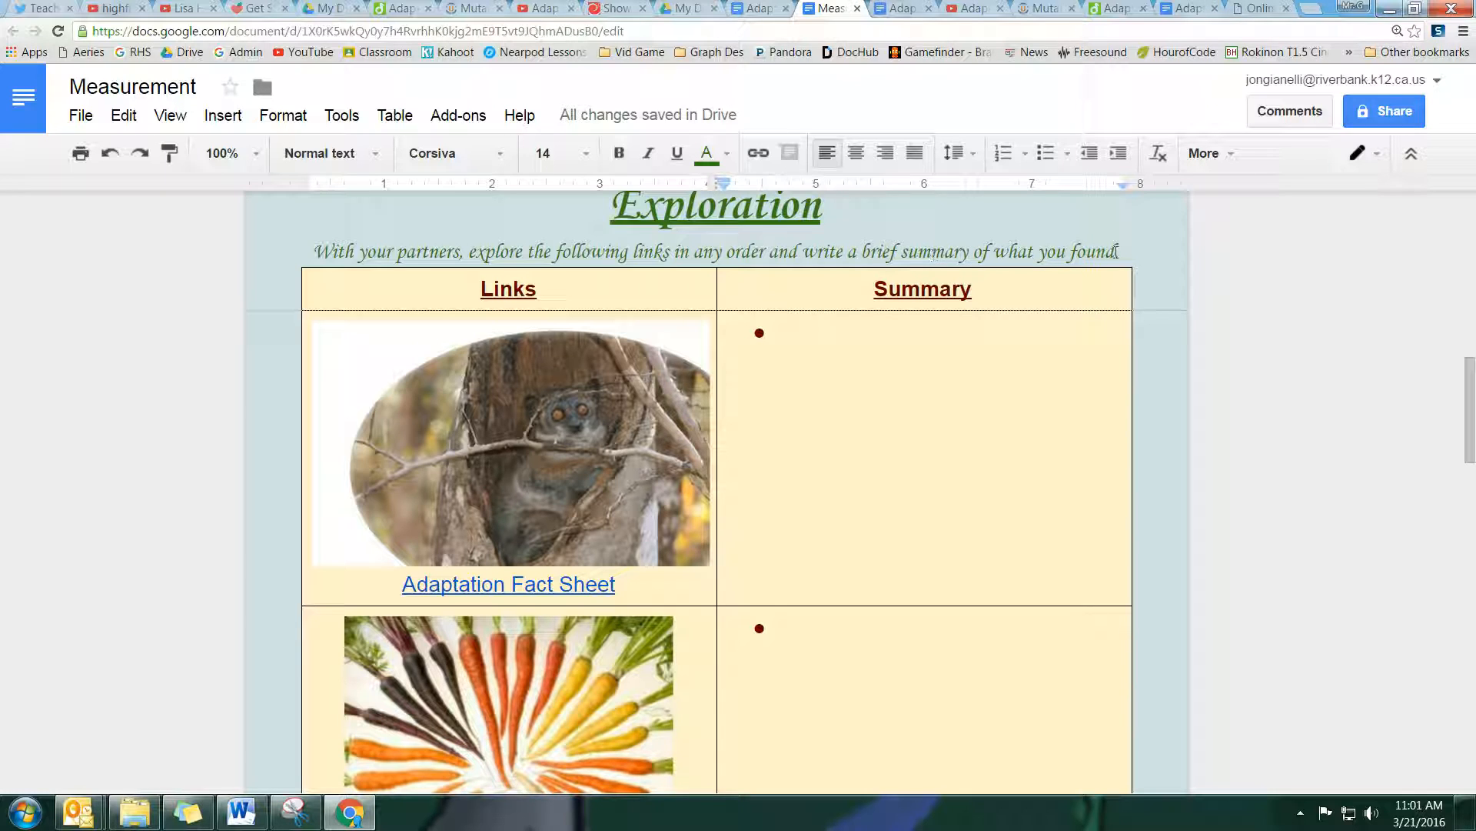
pyautogui.moveTo(358, 286); pyautogui.dragTo(875, 419)
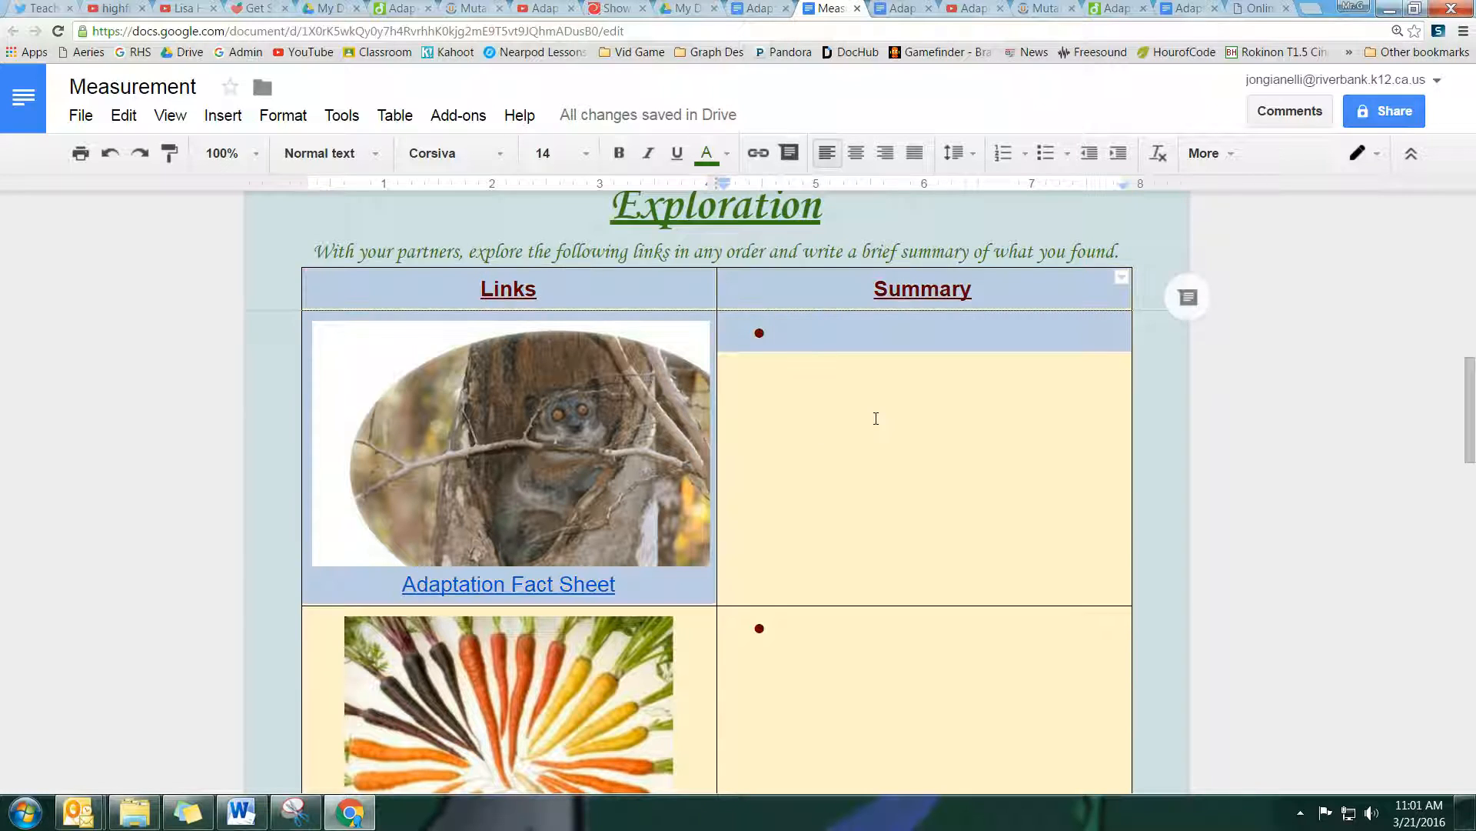
pyautogui.click(875, 418)
# Step: Preview a 2 x 4 size for inserting a table and leave without inserting it
pyautogui.click(222, 114)
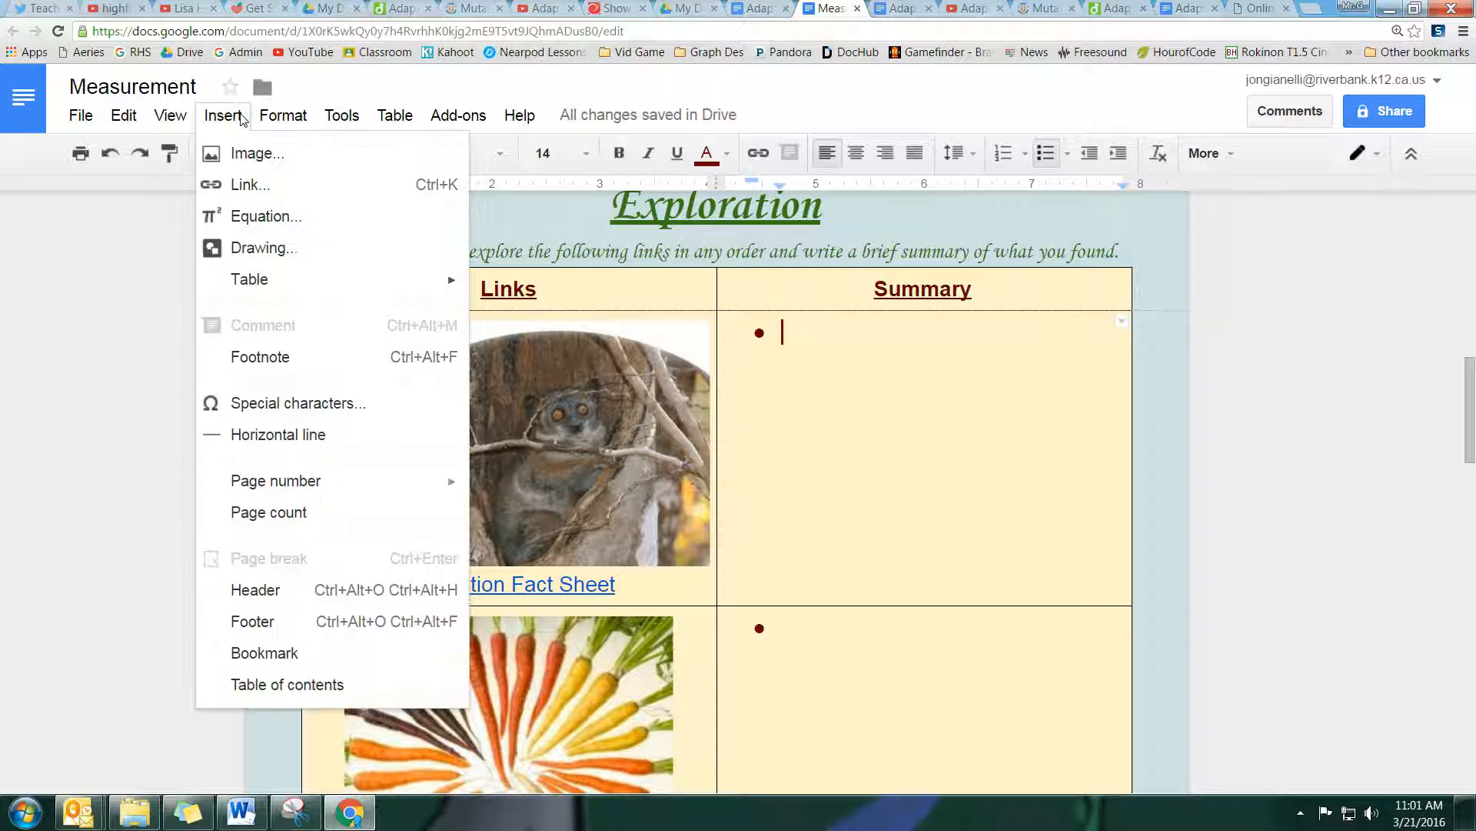
pyautogui.moveTo(266, 116)
pyautogui.moveTo(250, 279)
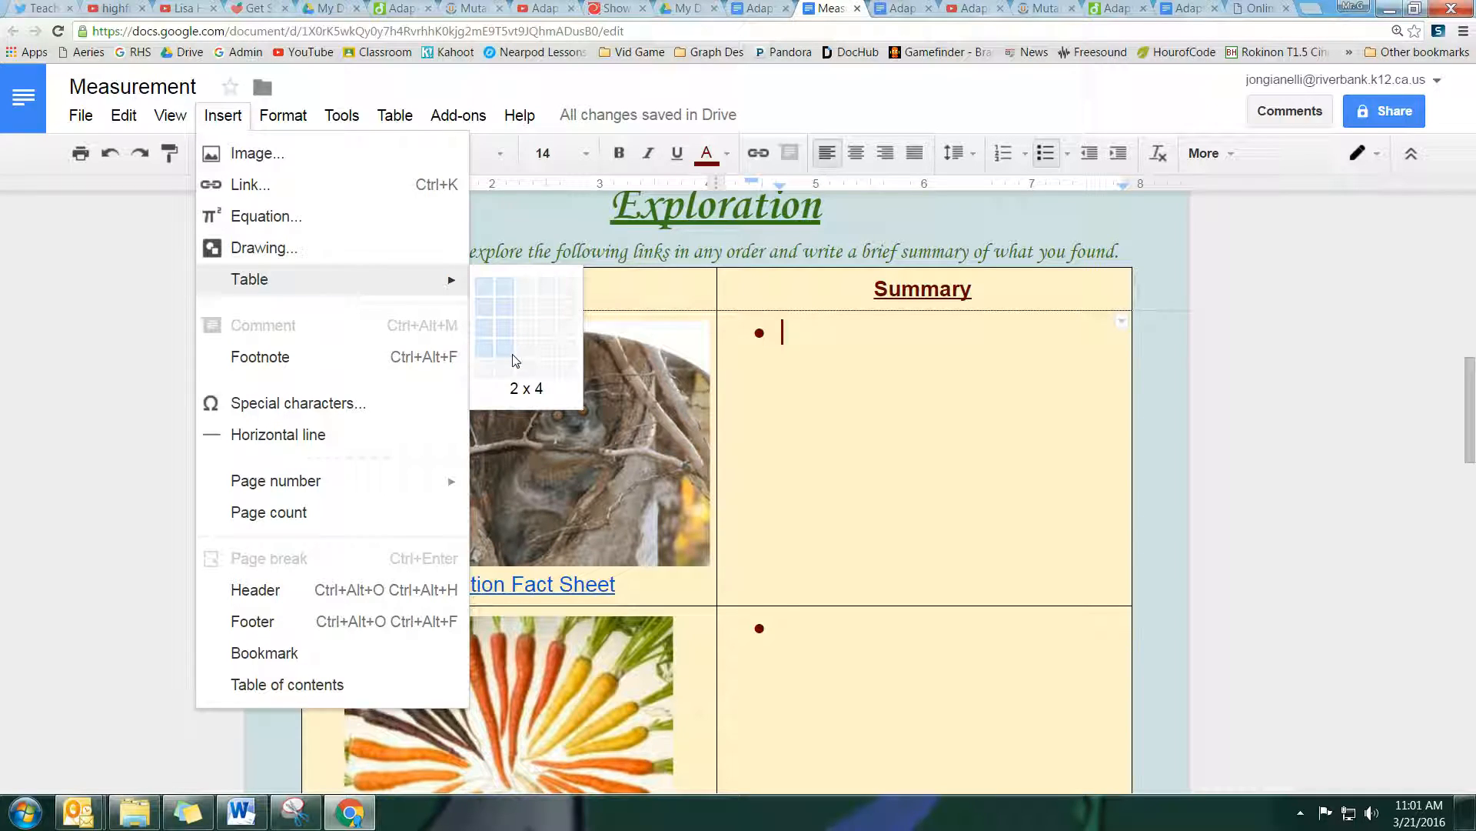
pyautogui.press('Escape')
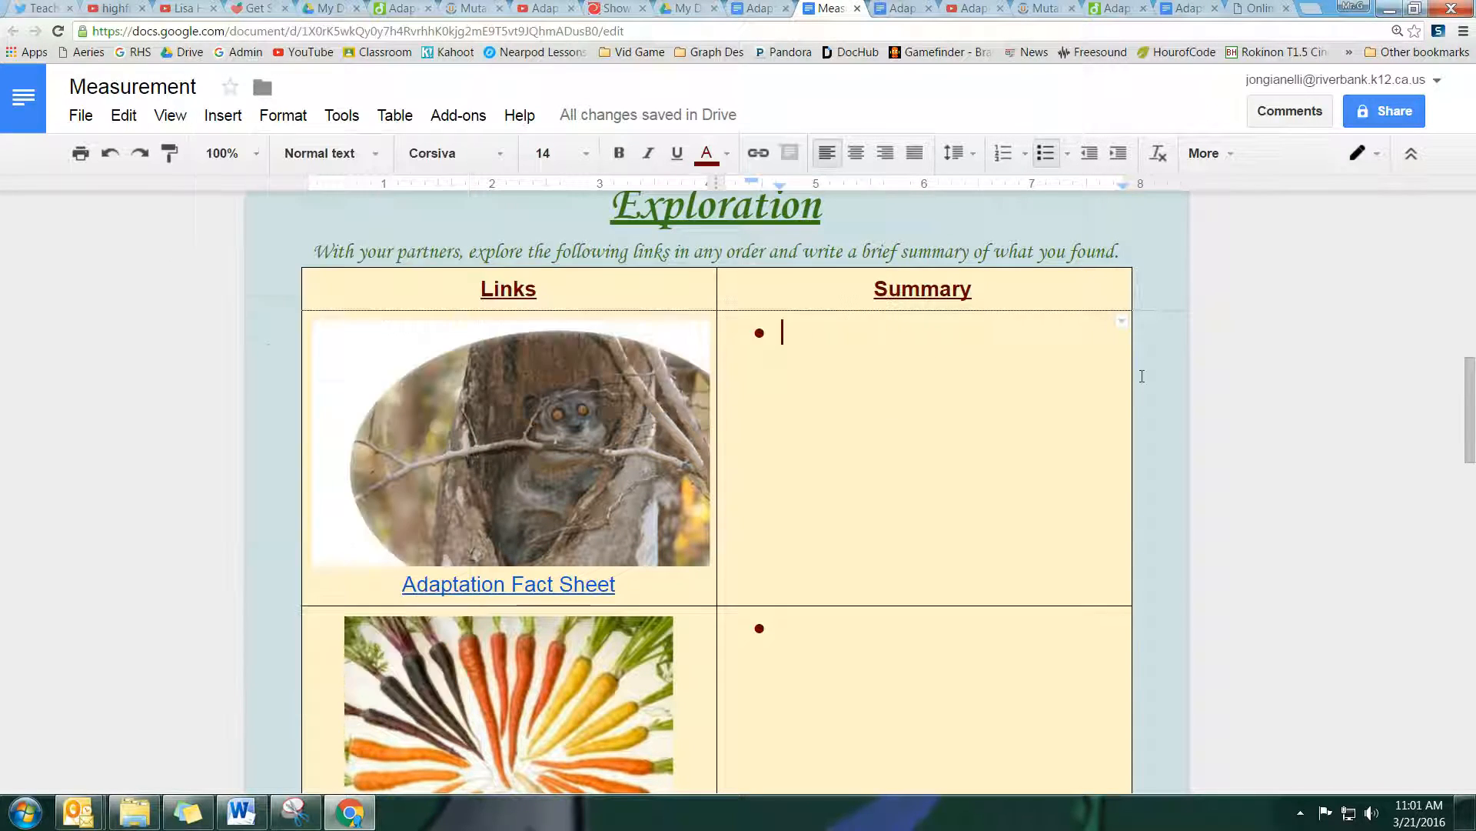
# Step: From the first Summary cell of the Exploration table, search Google images for "chameloen" and cancel the image insertion
pyautogui.click(551, 350)
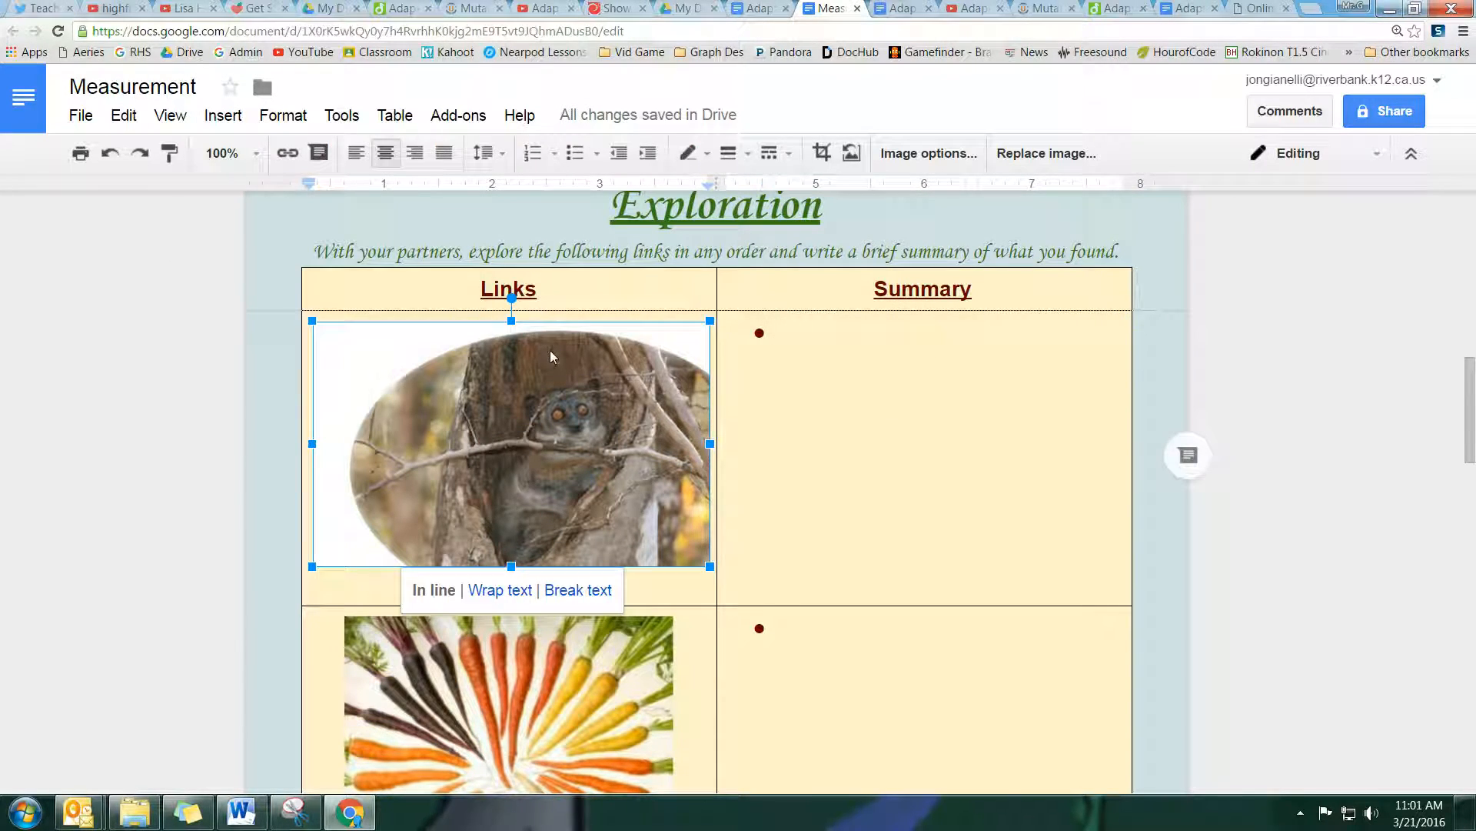
pyautogui.click(759, 332)
pyautogui.click(788, 331)
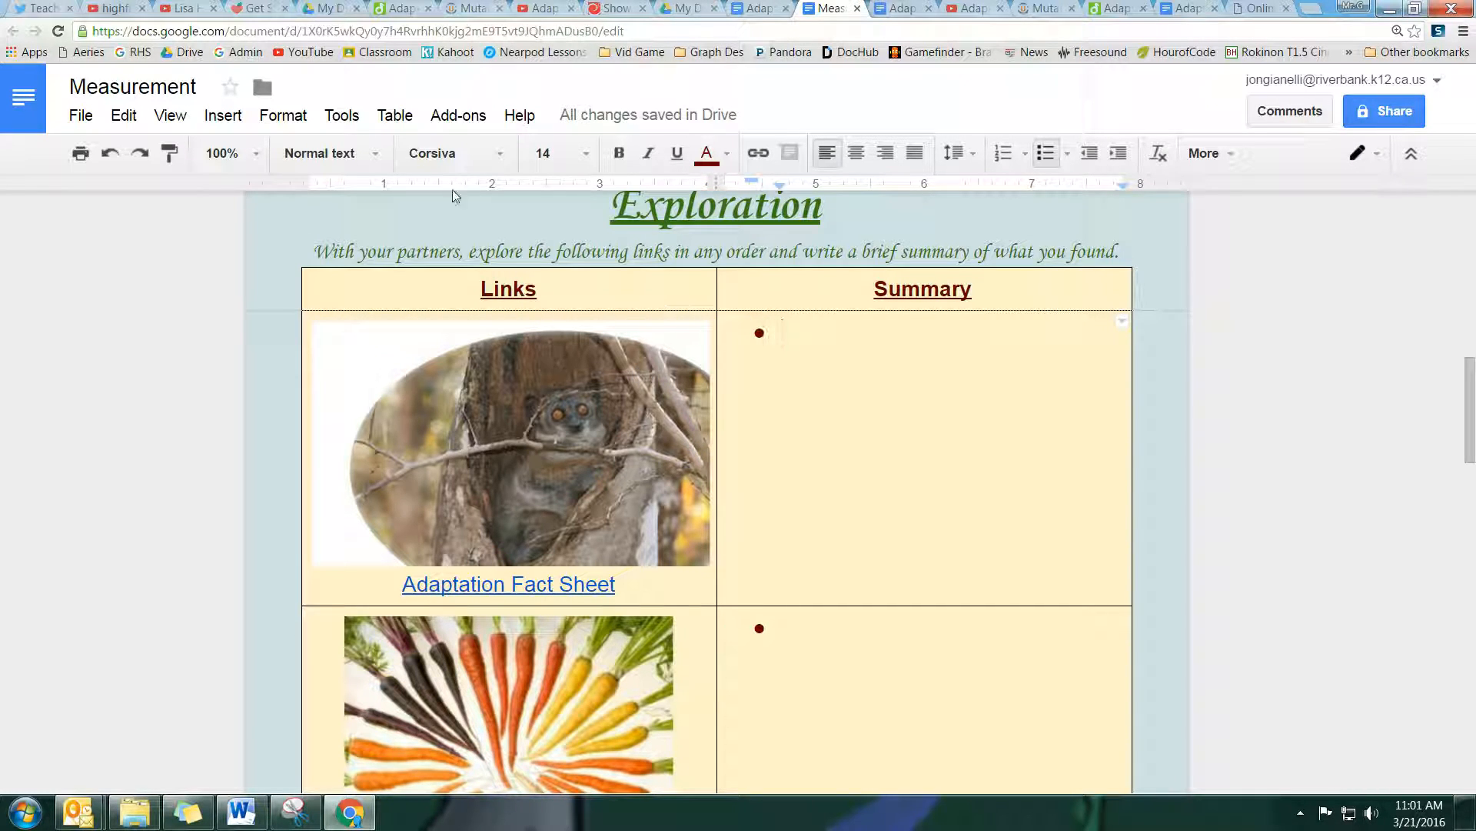
pyautogui.click(230, 117)
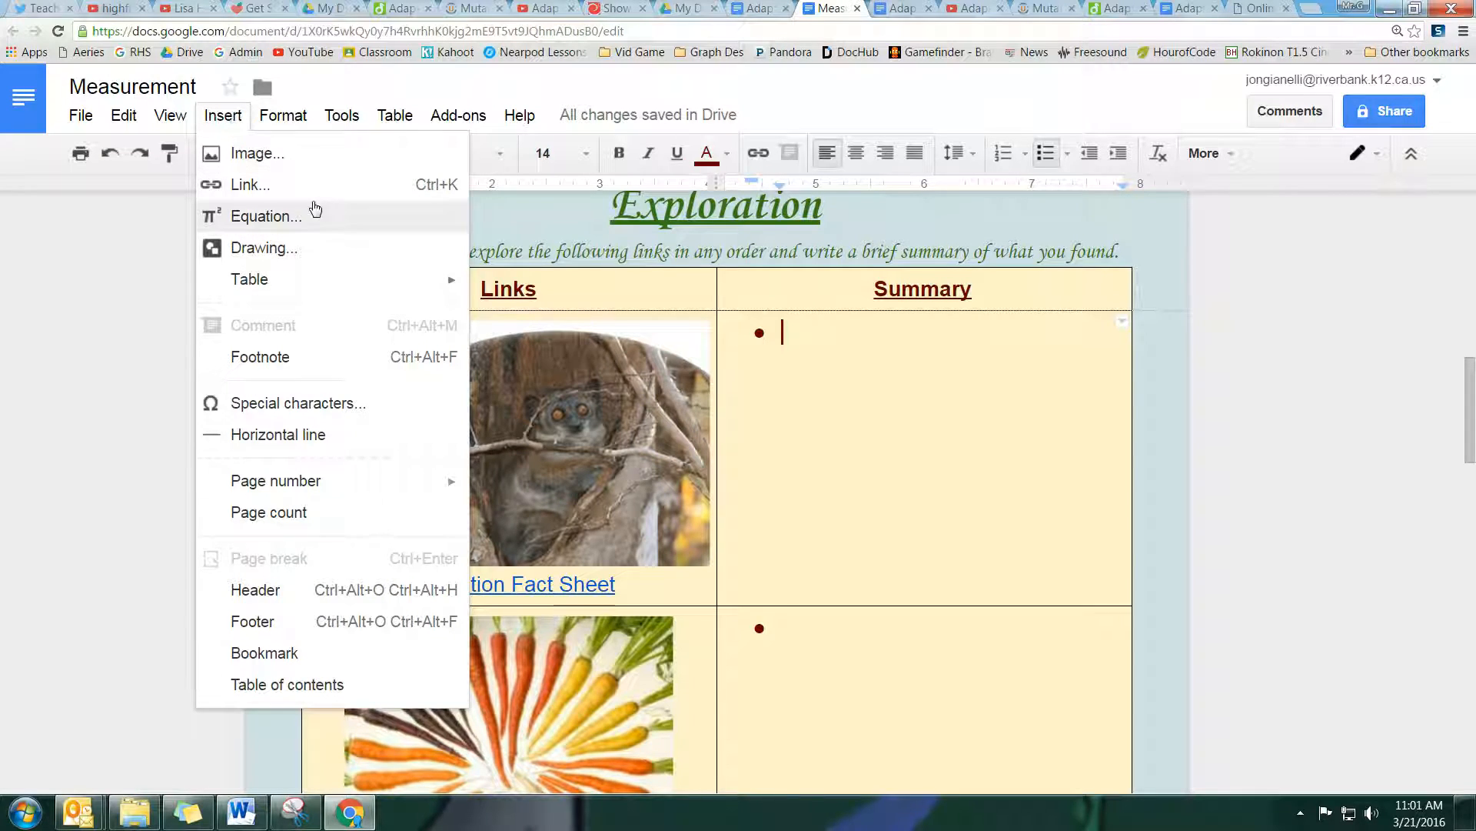
pyautogui.click(306, 154)
pyautogui.click(996, 223)
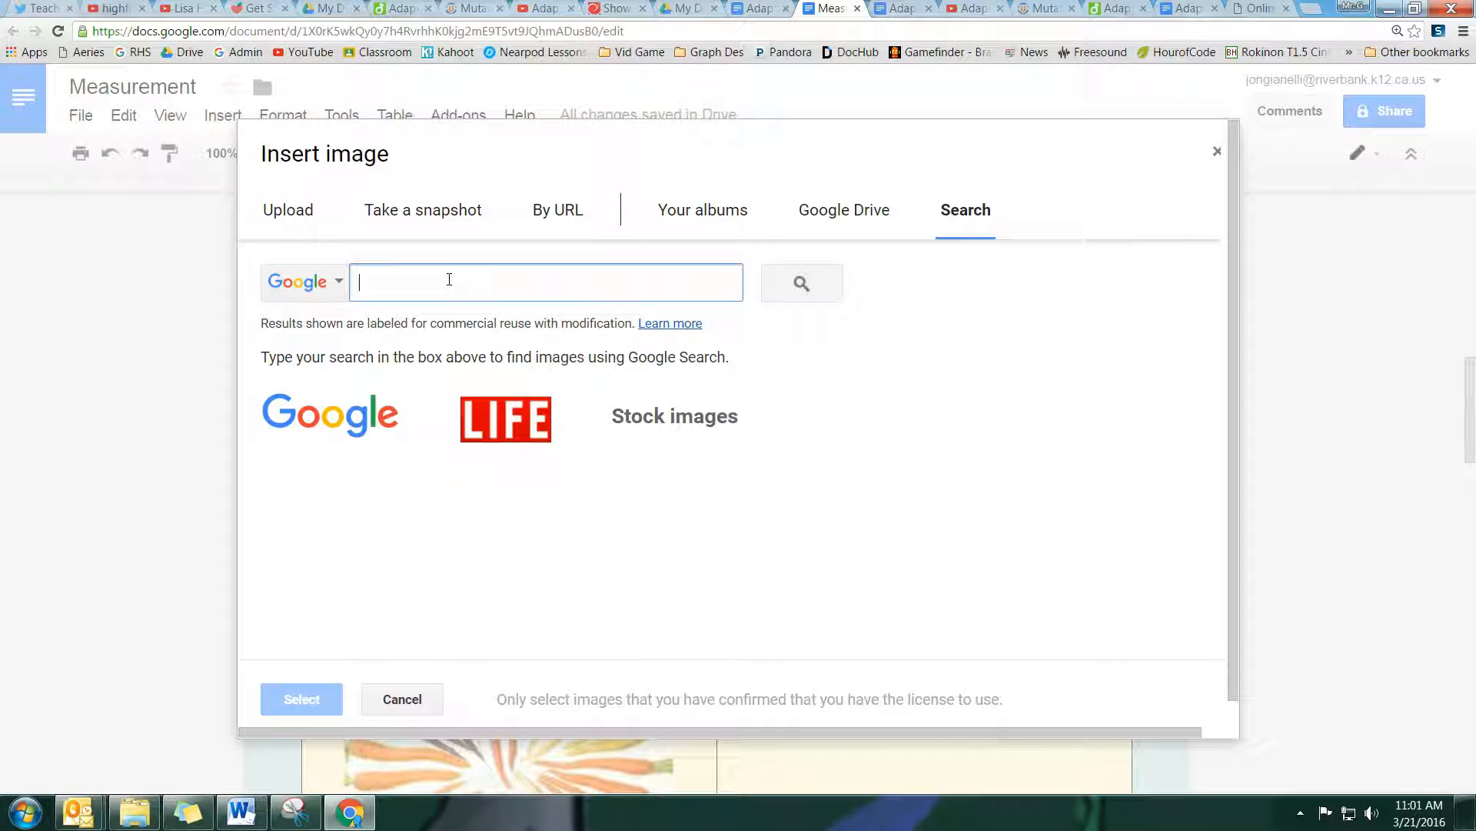
pyautogui.write('ch')
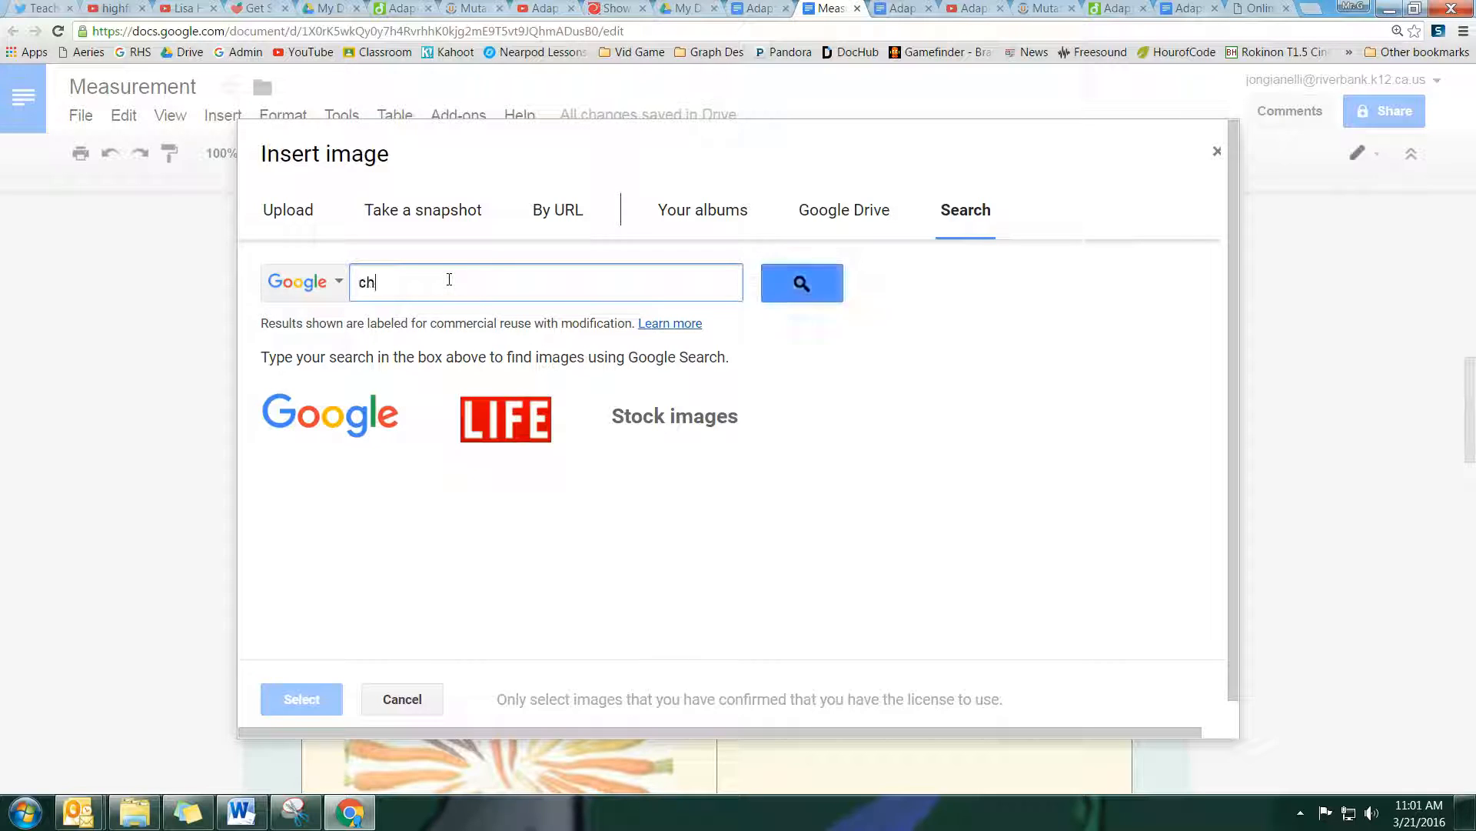
pyautogui.write('ameloen')
pyautogui.press('Return')
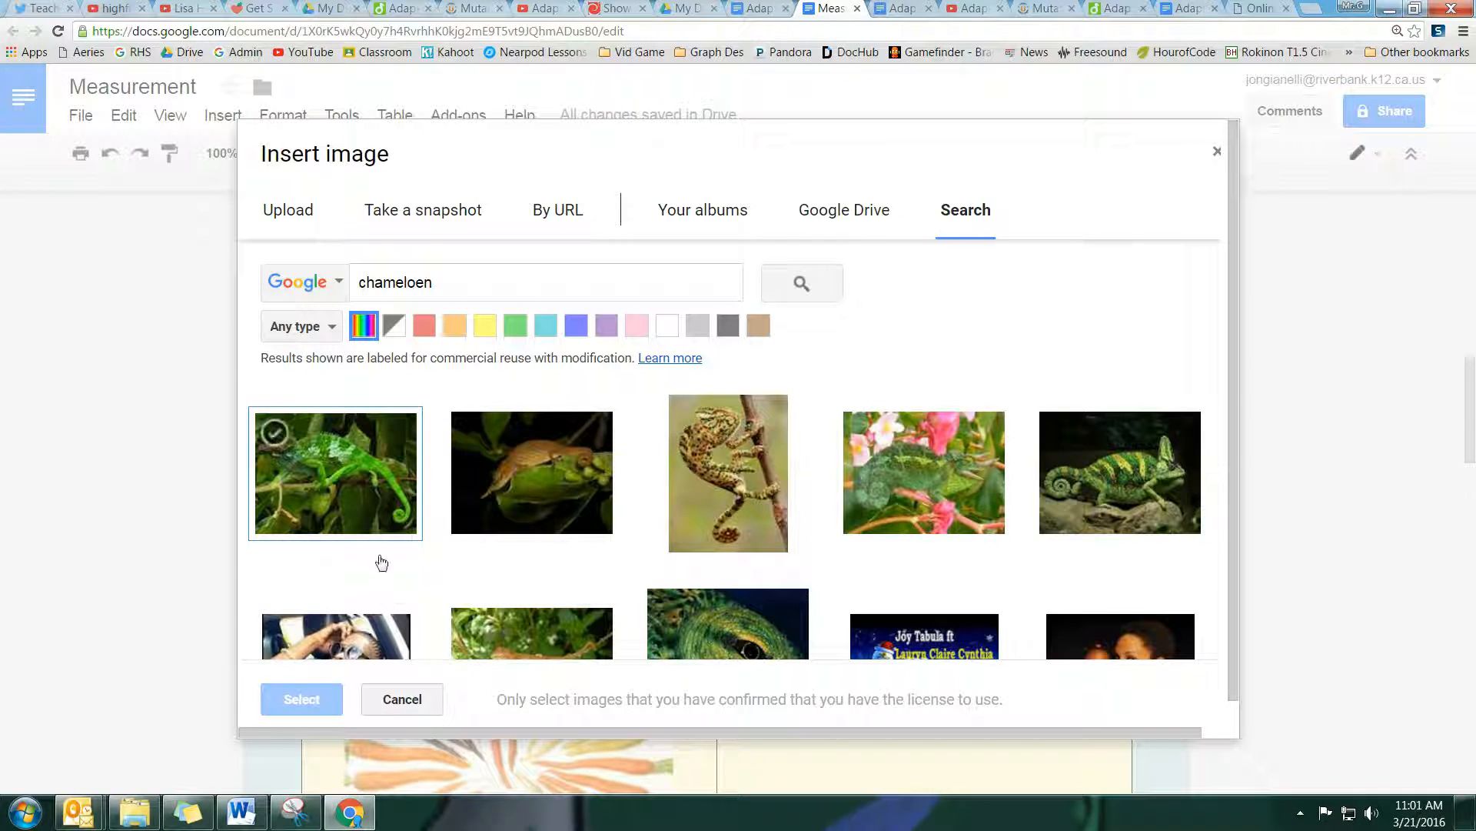
pyautogui.click(402, 698)
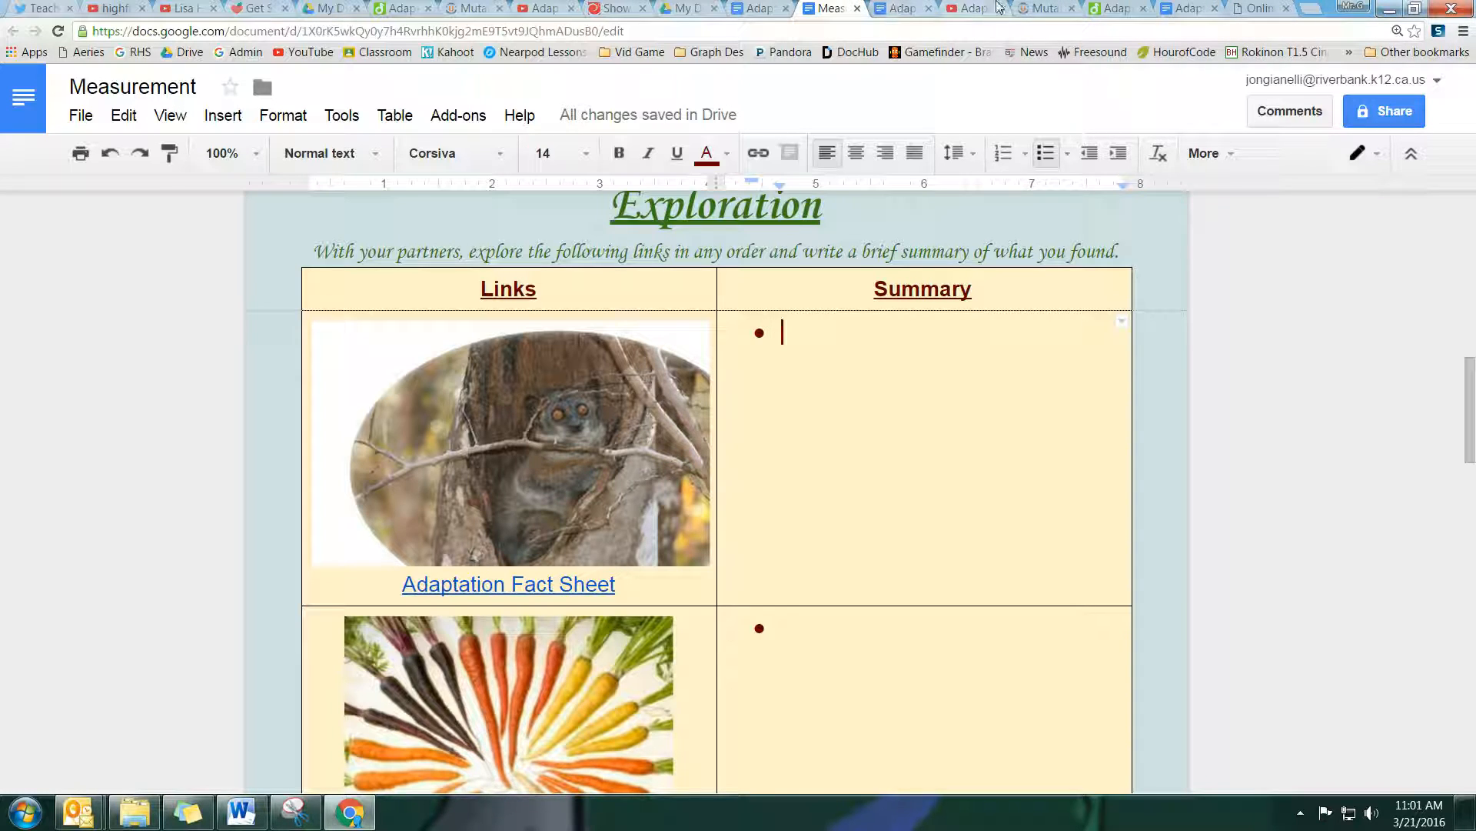
# Step: Capture the carrot photo from the online Mutation article with the Snipping Tool and close the tool
pyautogui.click(1038, 8)
pyautogui.scroll(10, 930, 353)
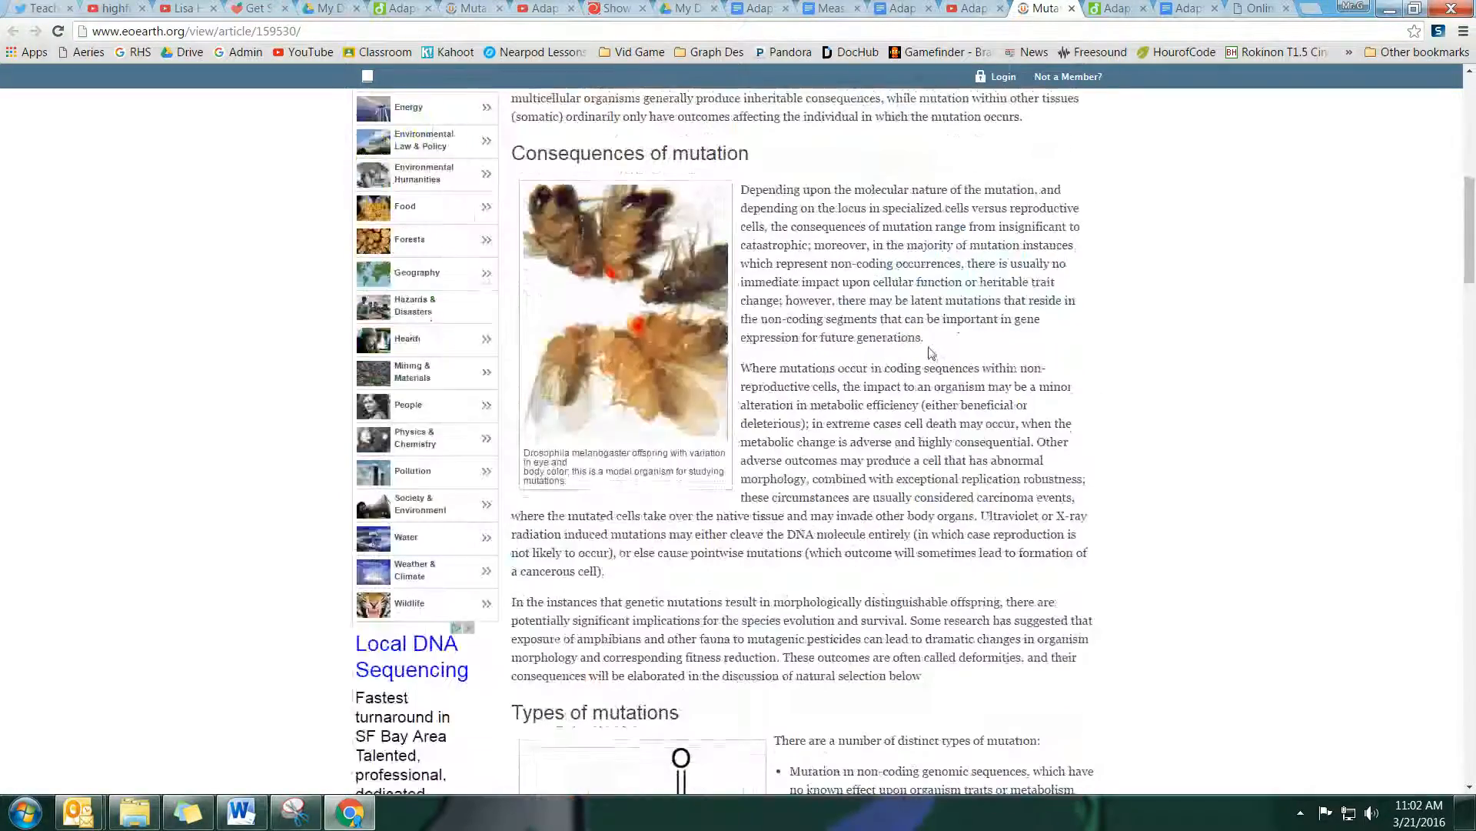
pyautogui.scroll(9, 931, 352)
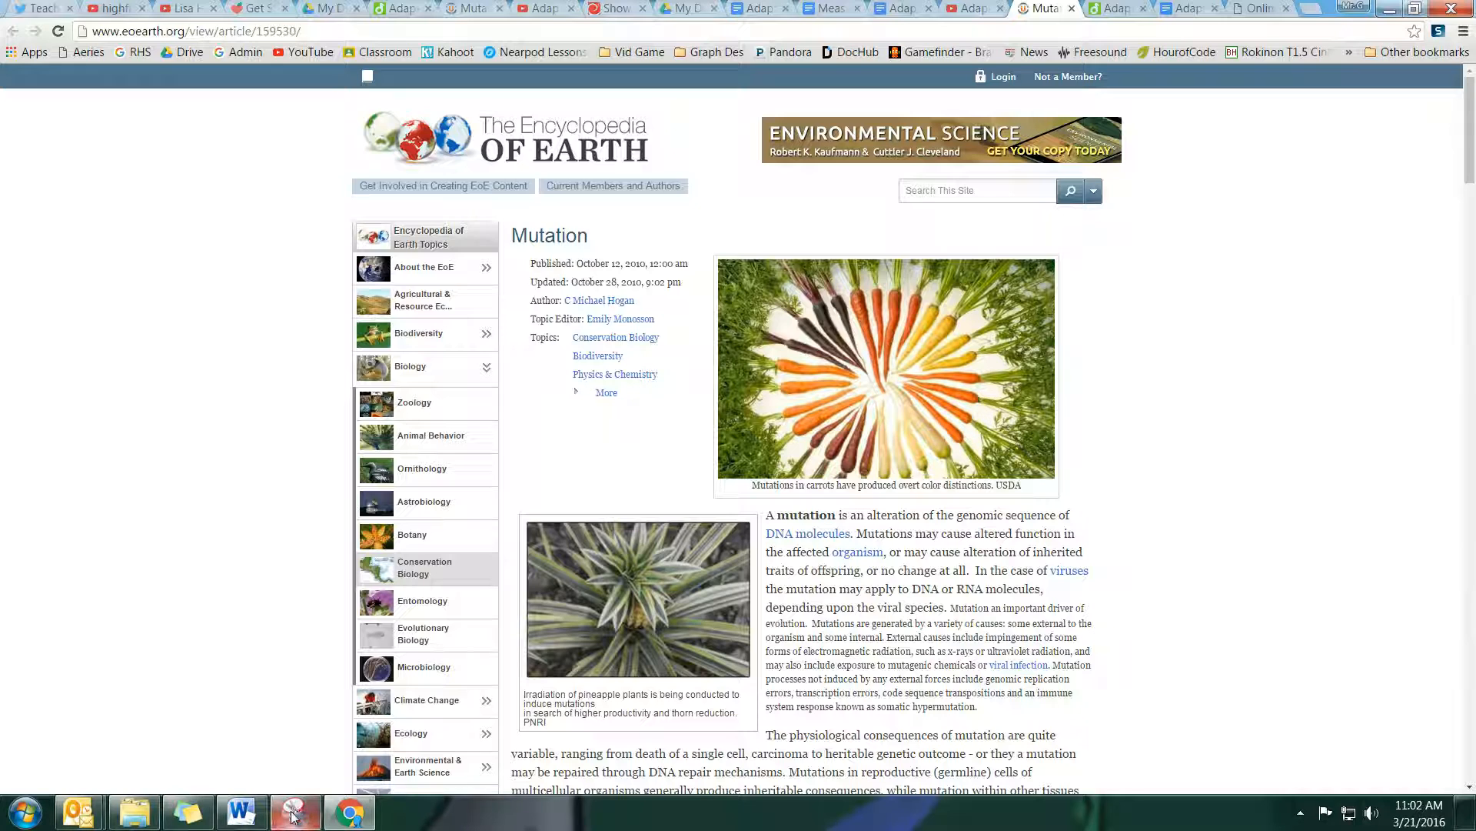
pyautogui.click(34, 817)
pyautogui.write('snipp')
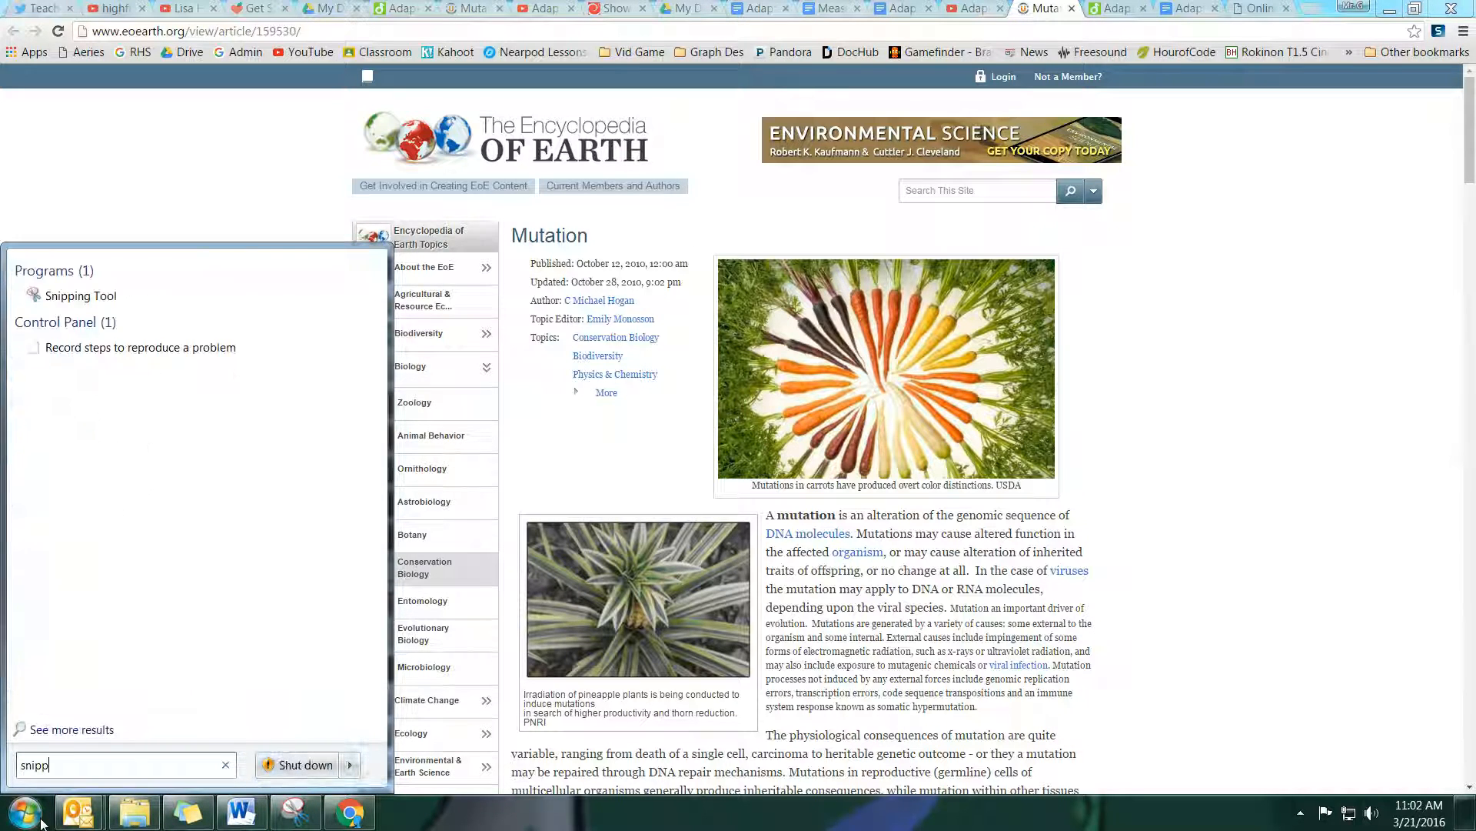
pyautogui.click(48, 303)
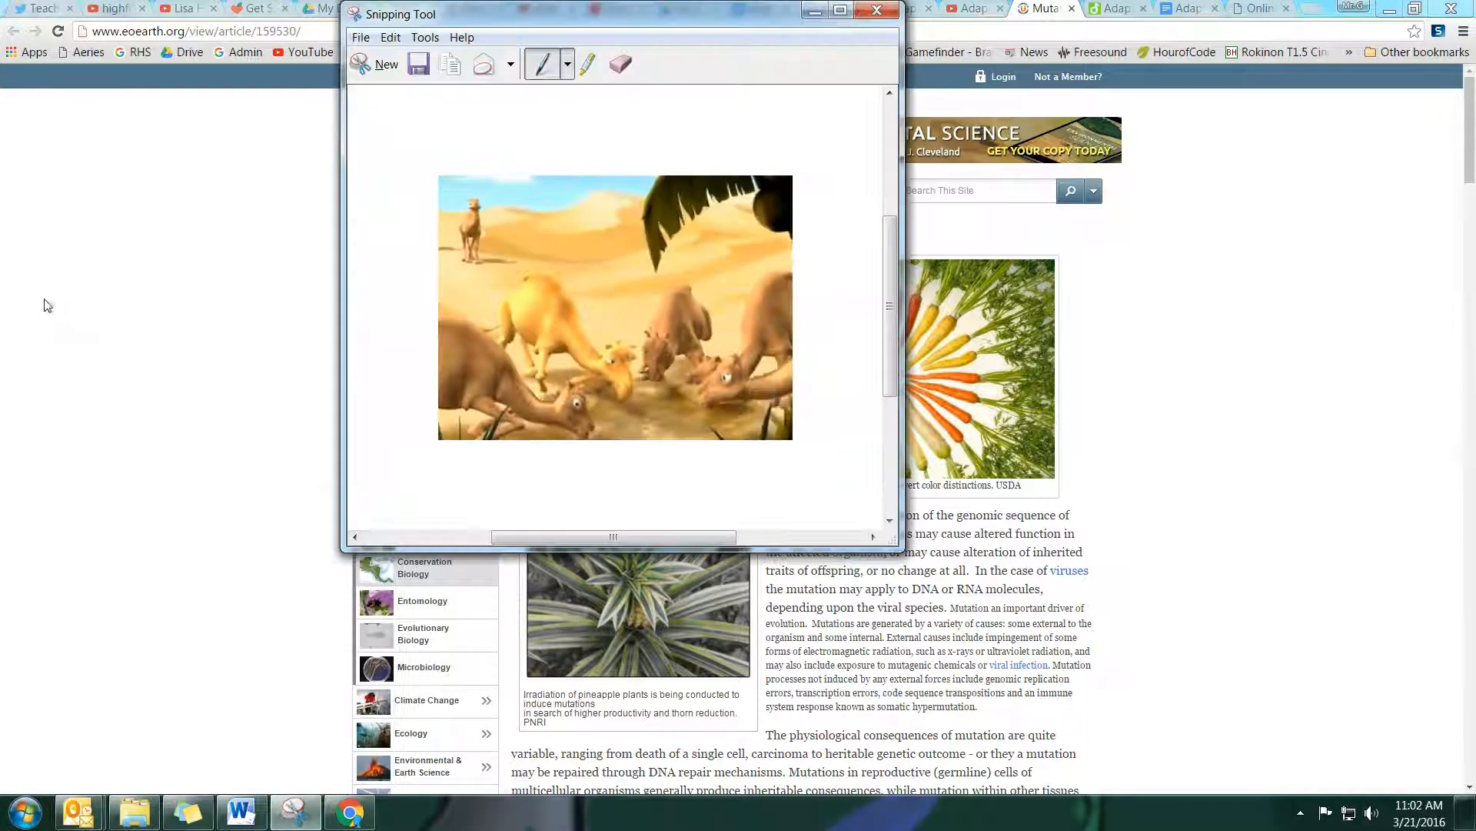
pyautogui.click(359, 65)
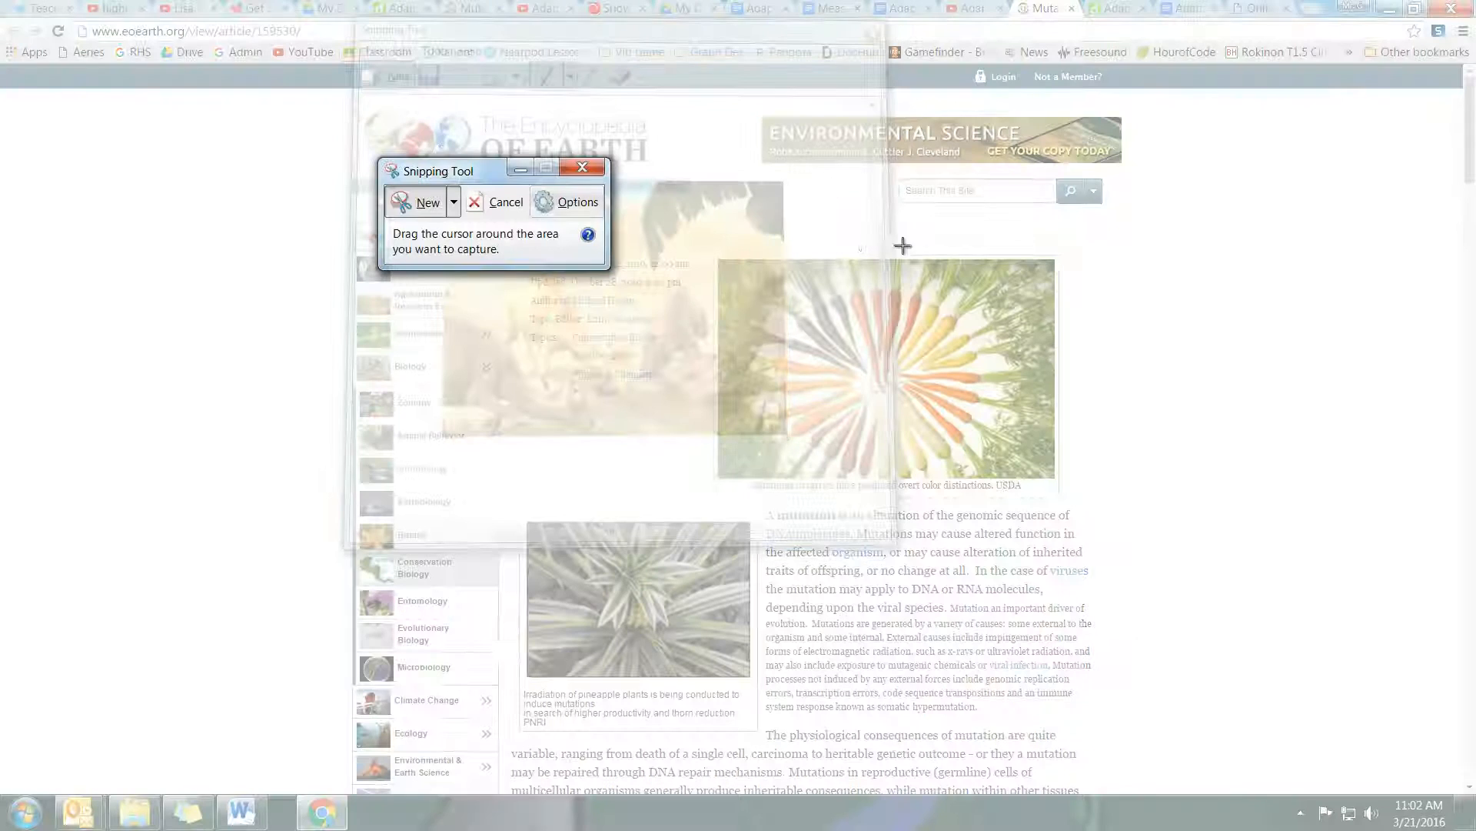
pyautogui.moveTo(1051, 259); pyautogui.dragTo(729, 478)
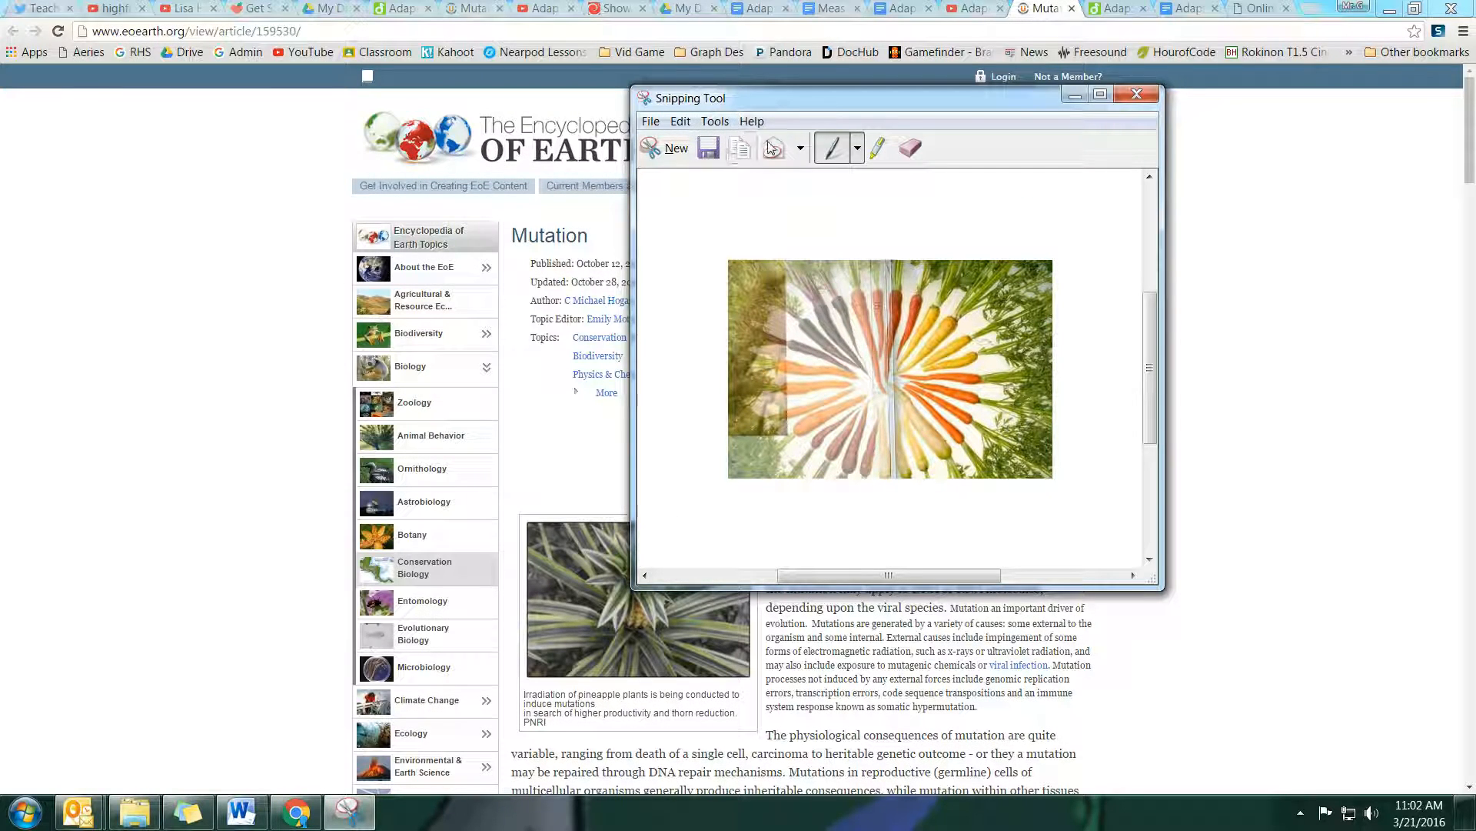
pyautogui.click(1137, 94)
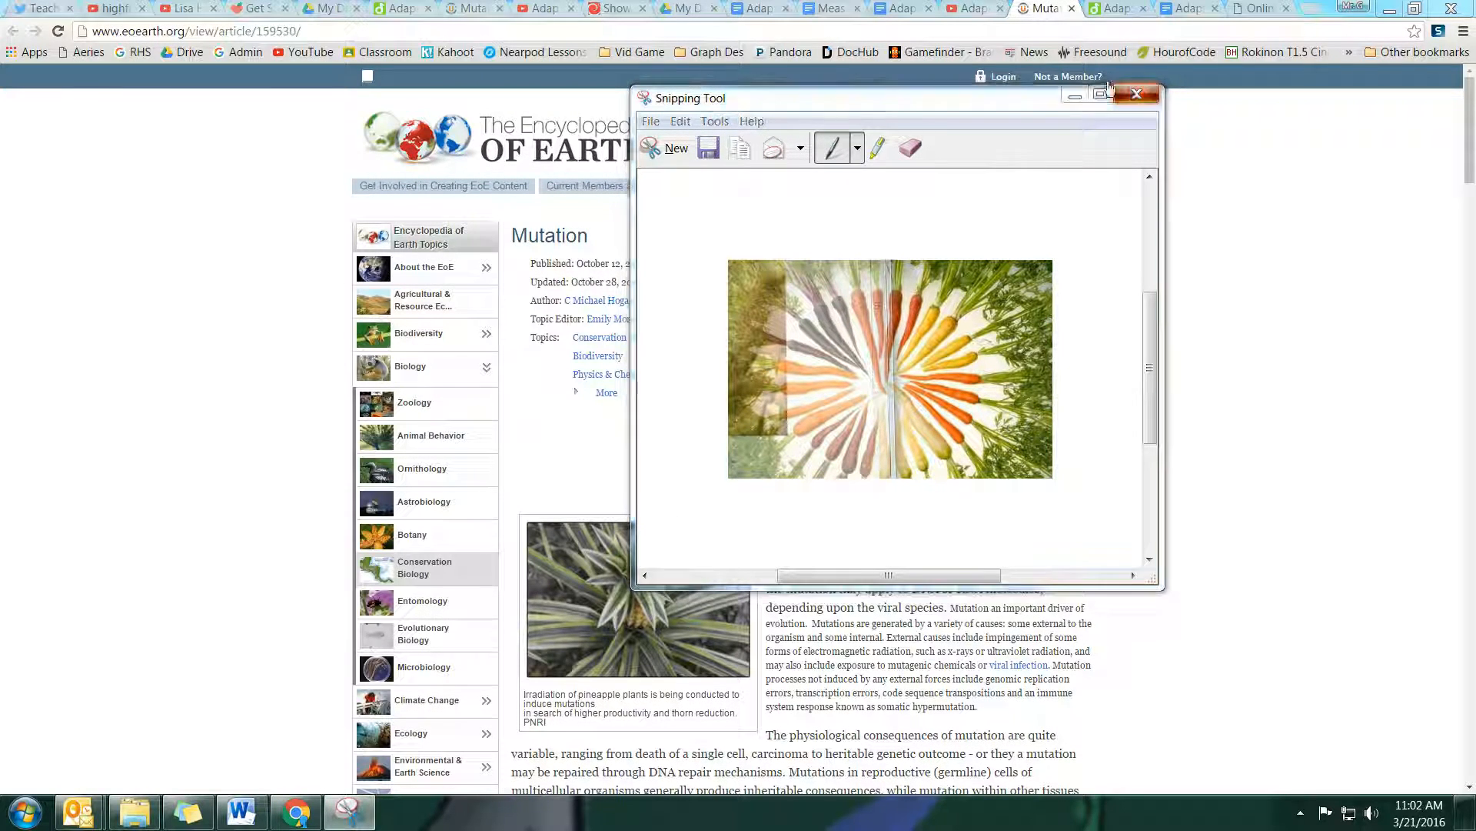
pyautogui.click(971, 356)
# Step: Paste the captured carrot photo into the first Summary cell of the Measurement document and undo the paste
pyautogui.click(851, 8)
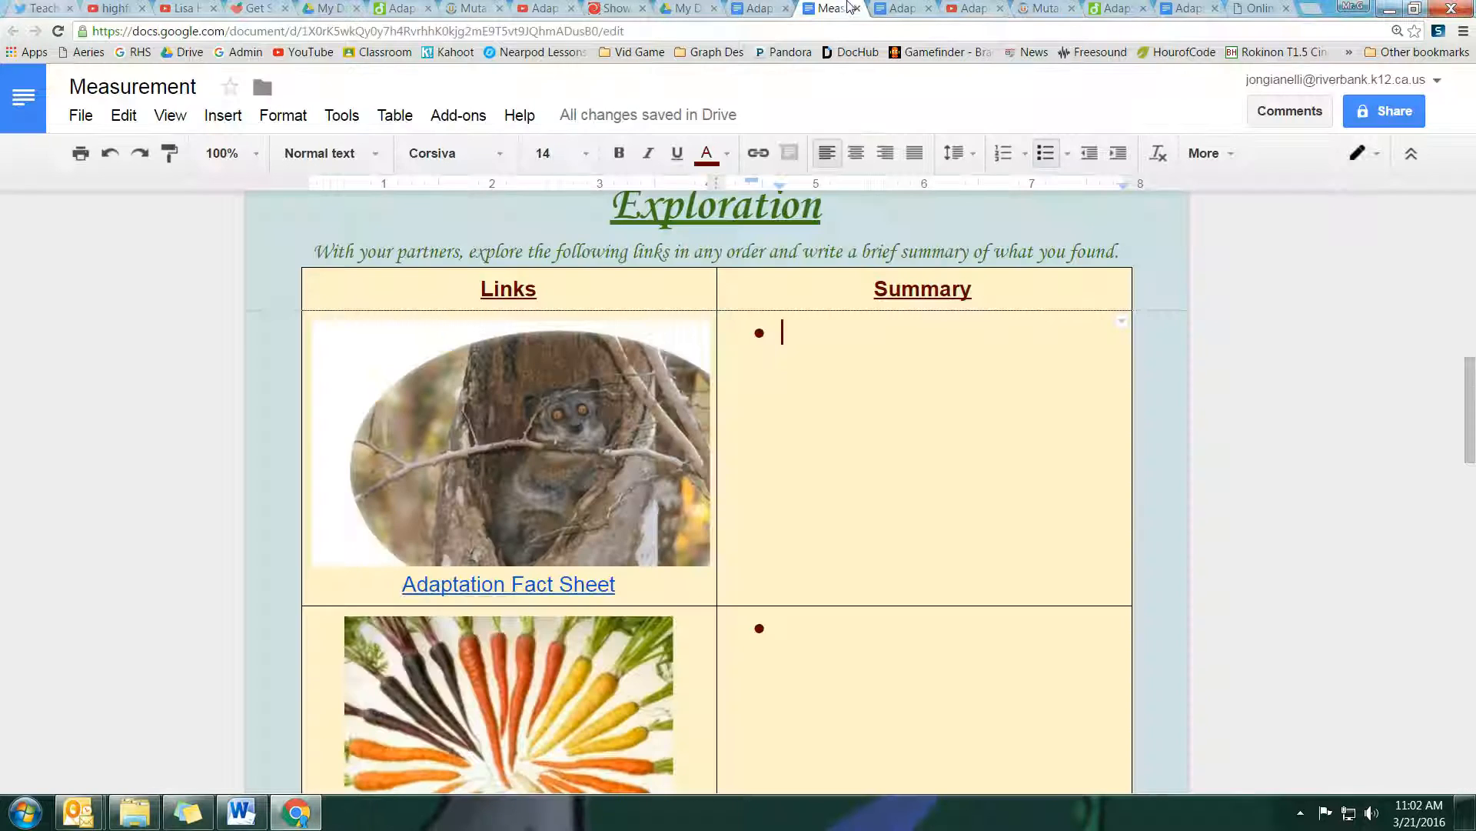
pyautogui.hotkey('ctrl', 'v')
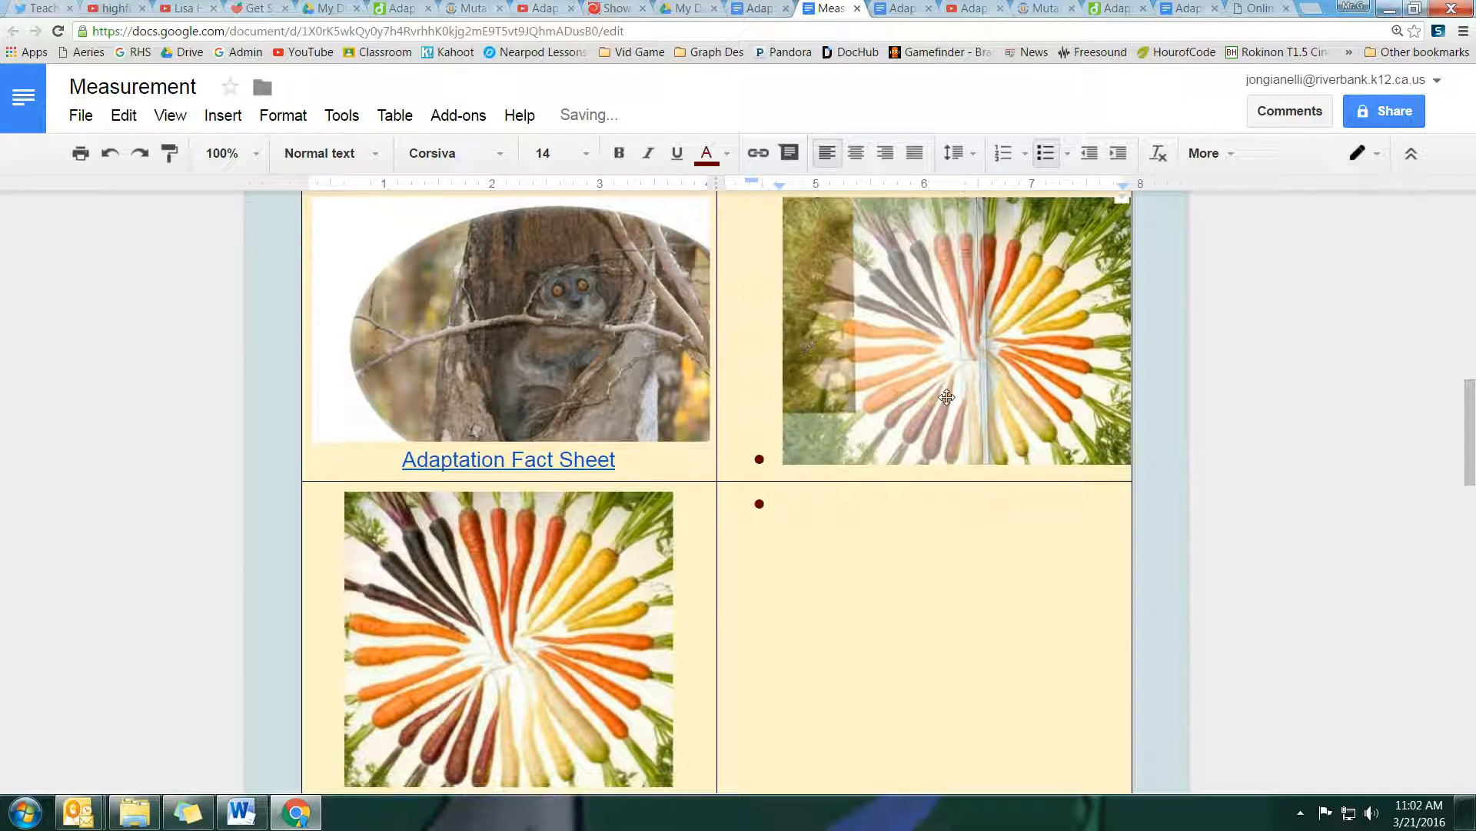
pyautogui.hotkey('ctrl', 'z')
# Step: Look through the Exploration table's links from Adaptation Fact Sheet to Mutation, and open the Video on Adaptation link
pyautogui.scroll(4, 944, 390)
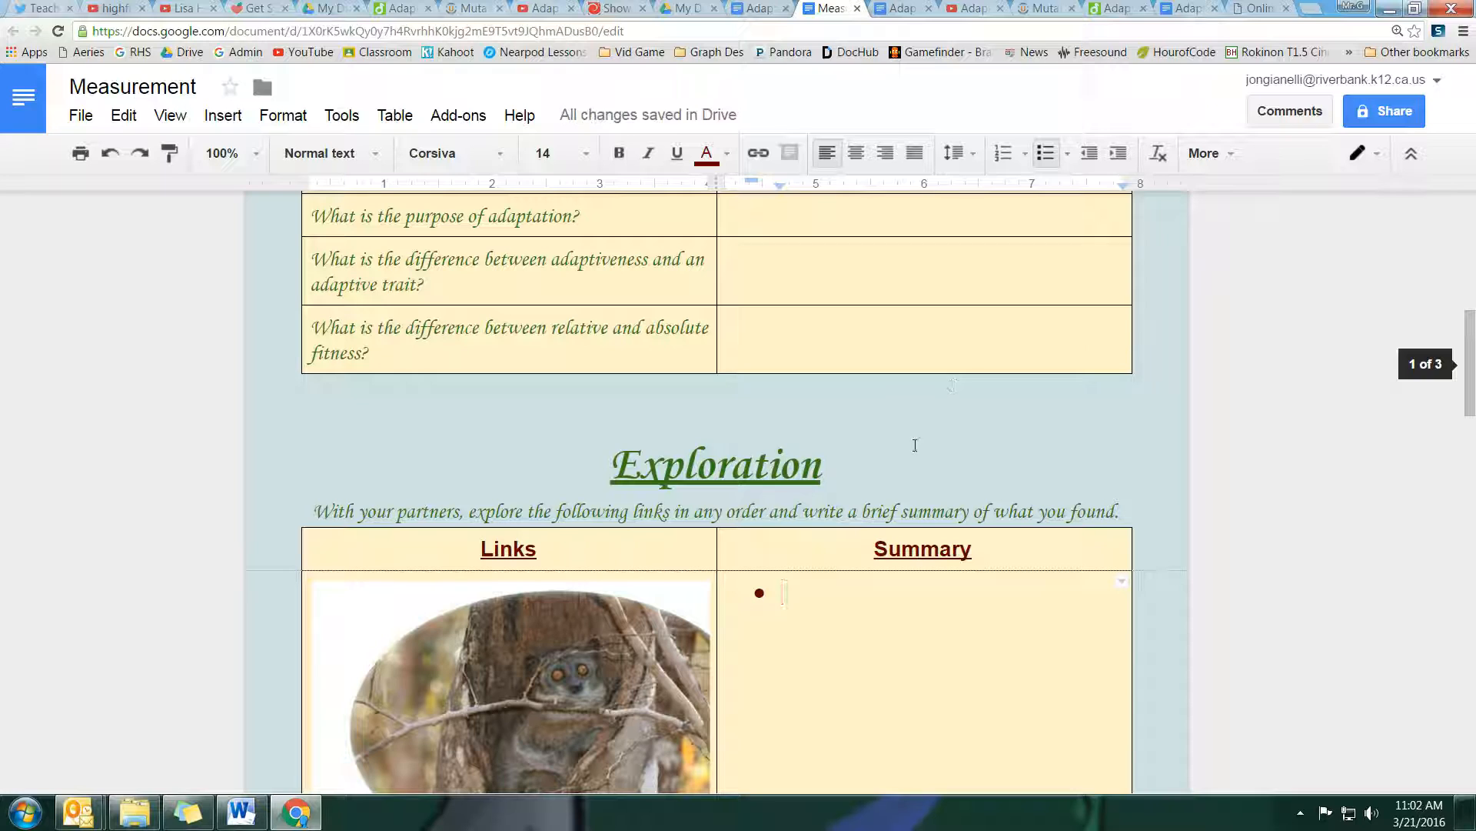
pyautogui.scroll(-4, 769, 454)
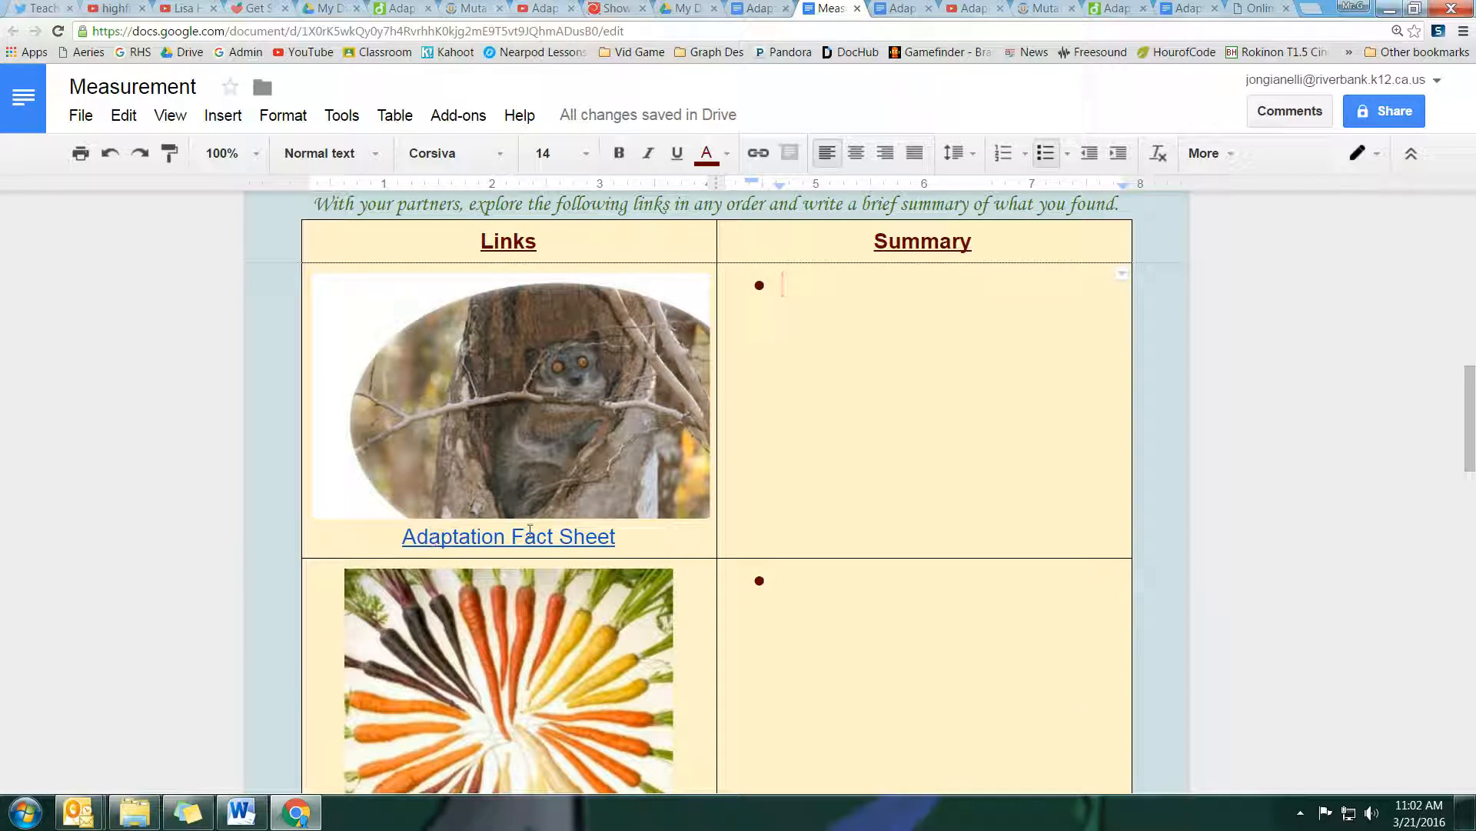
pyautogui.click(485, 536)
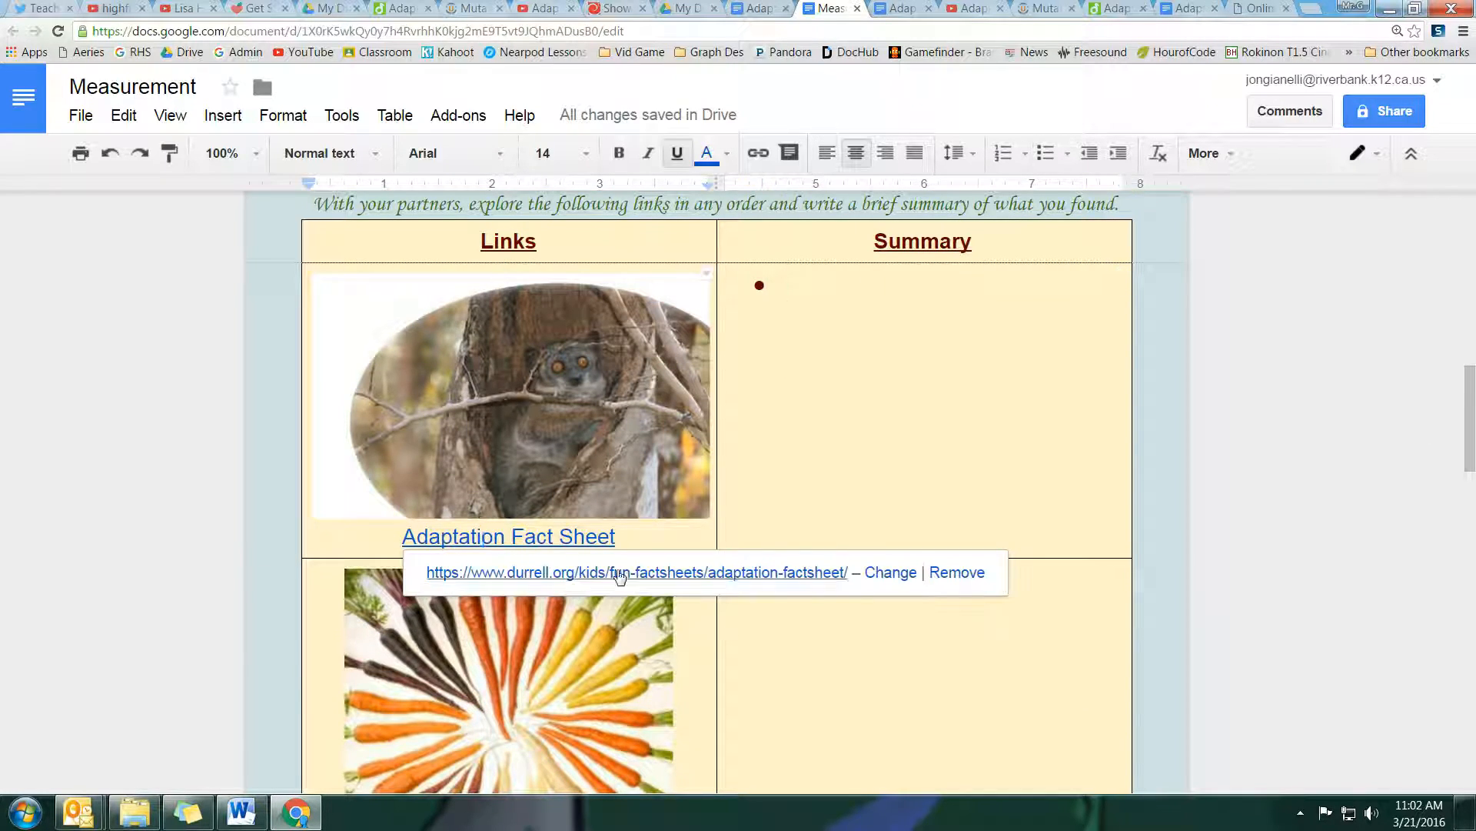
pyautogui.doubleClick(858, 337)
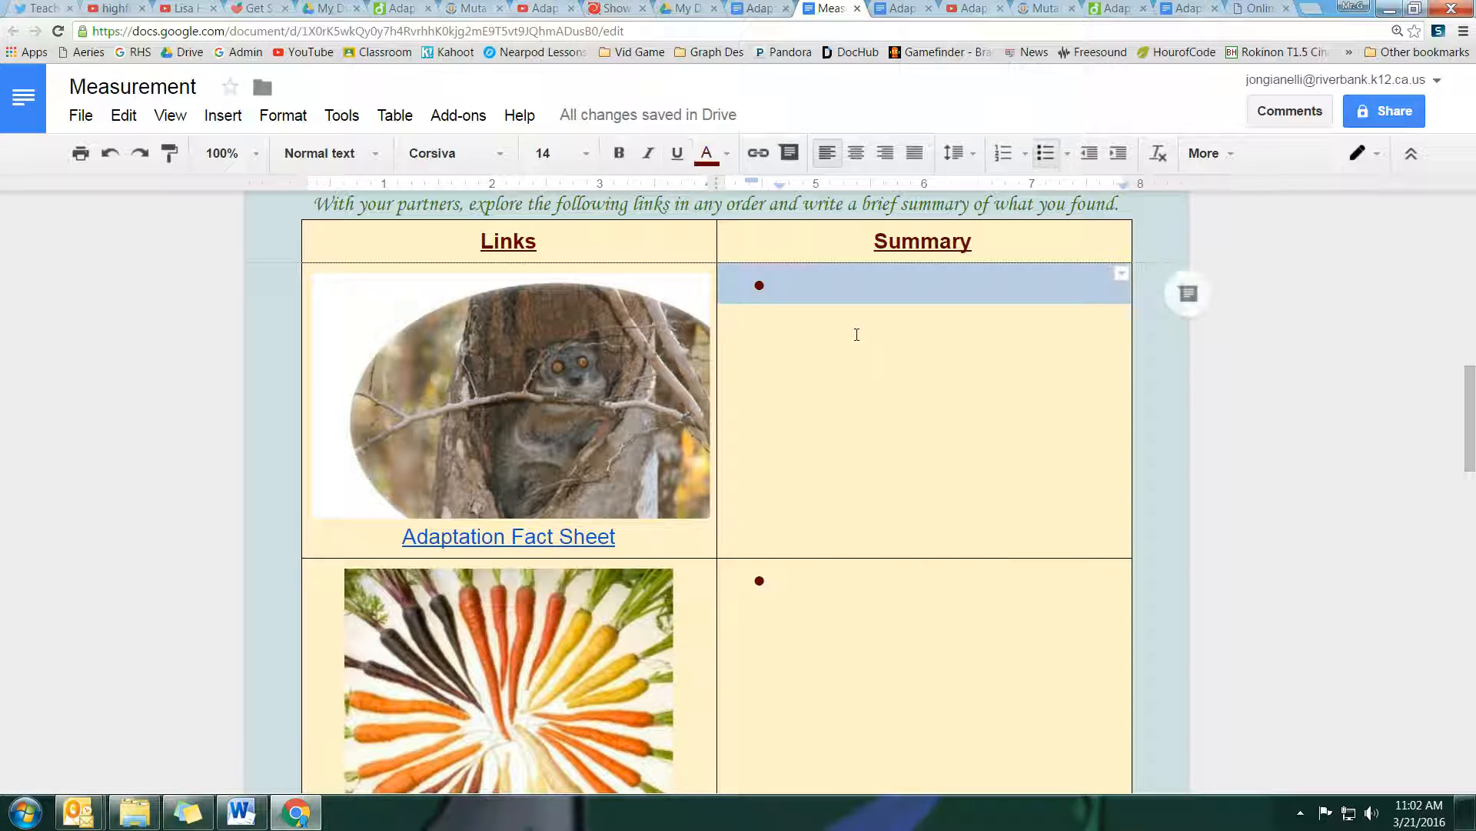
pyautogui.scroll(-6, 572, 451)
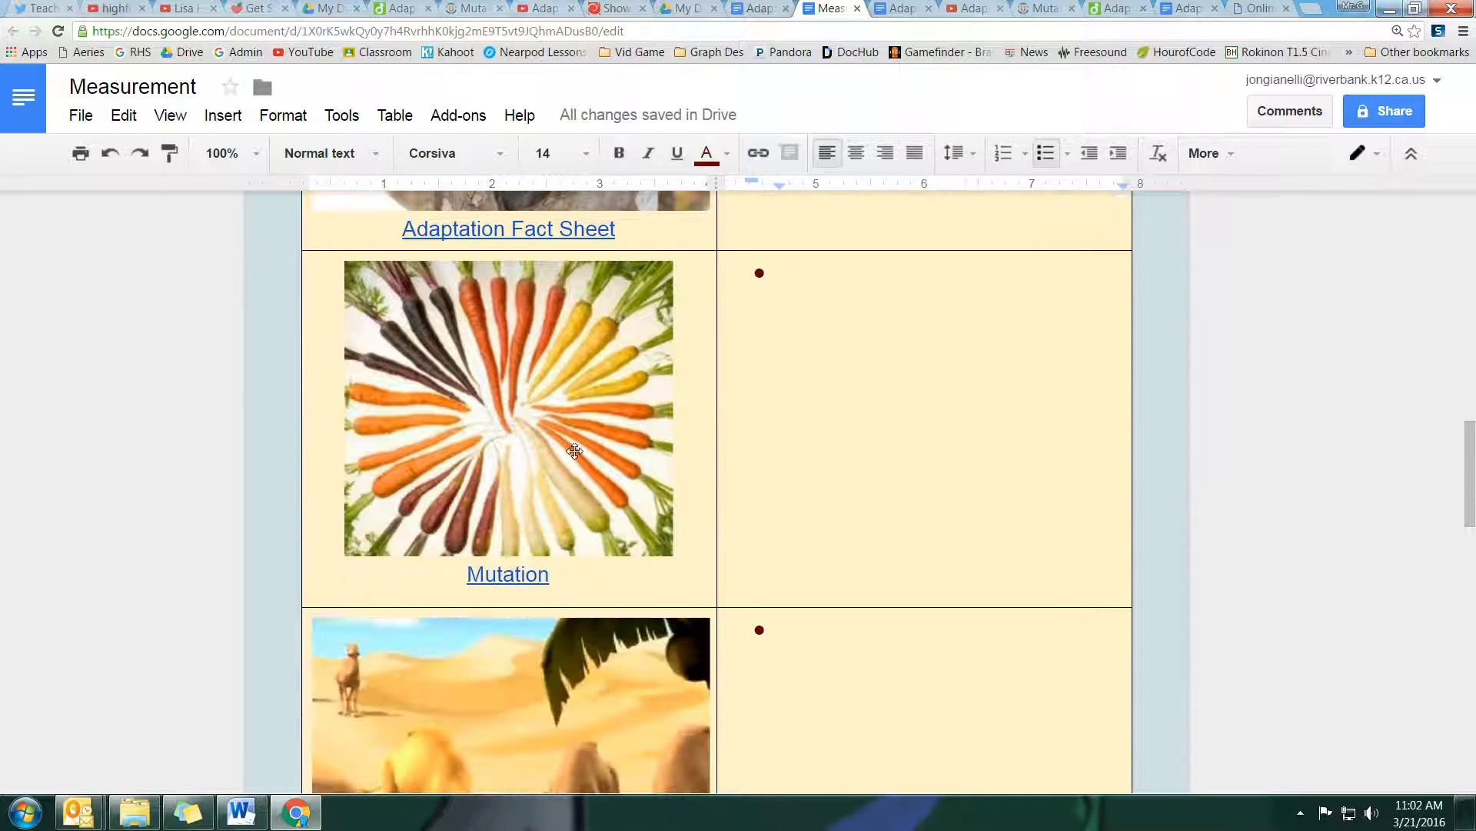
pyautogui.scroll(-2, 571, 451)
pyautogui.click(500, 619)
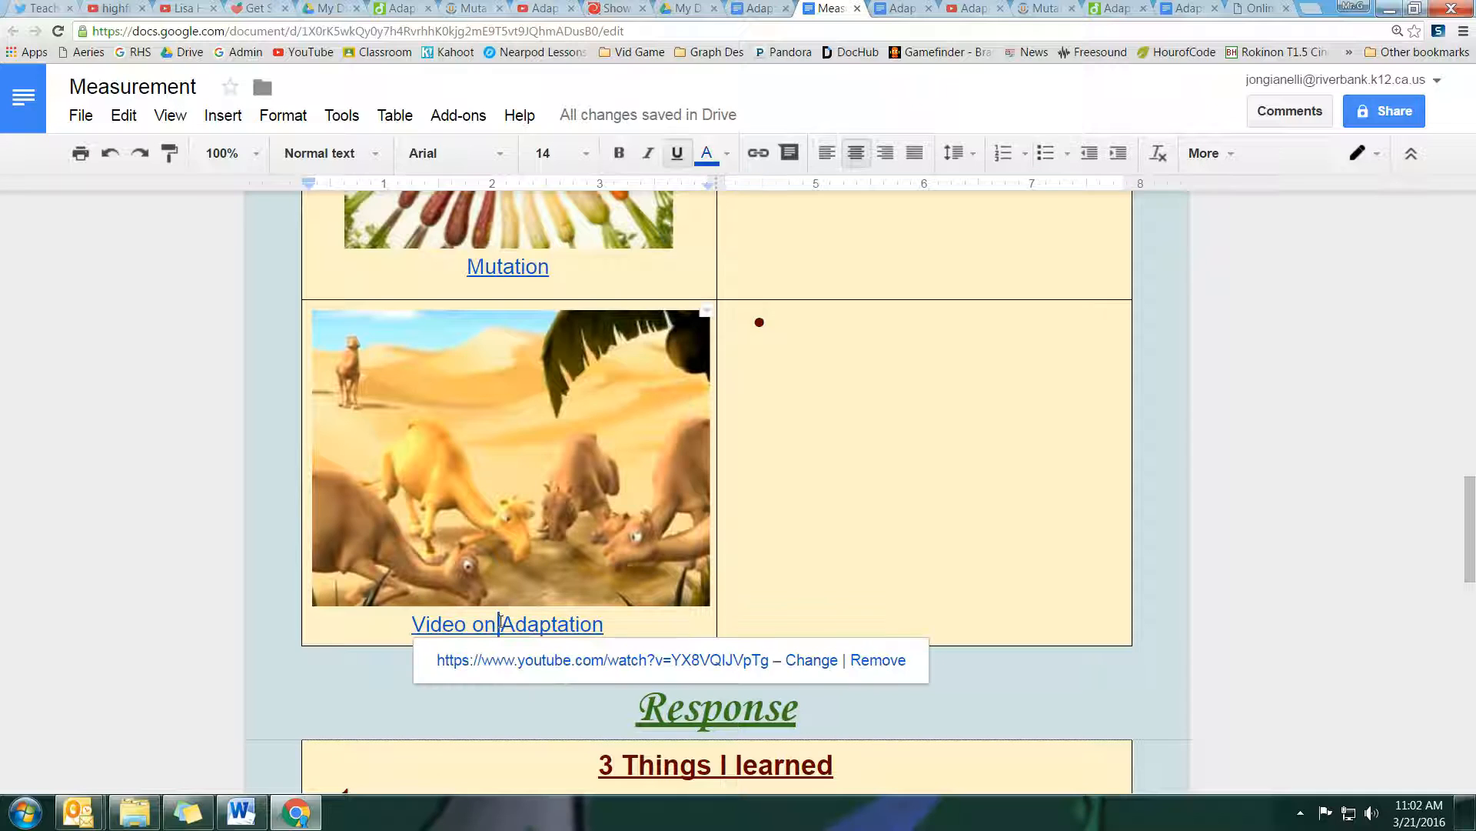
pyautogui.click(592, 662)
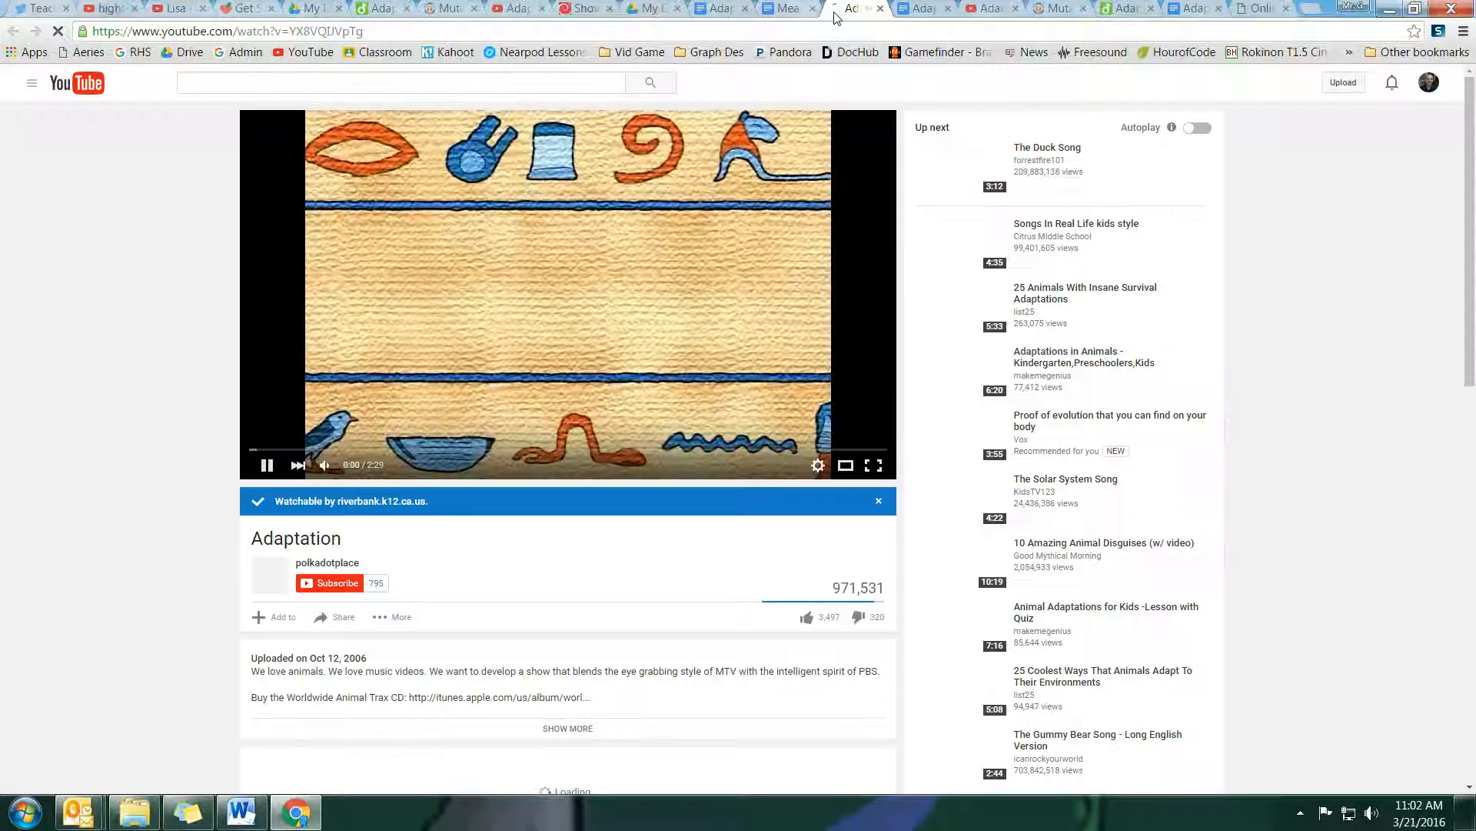
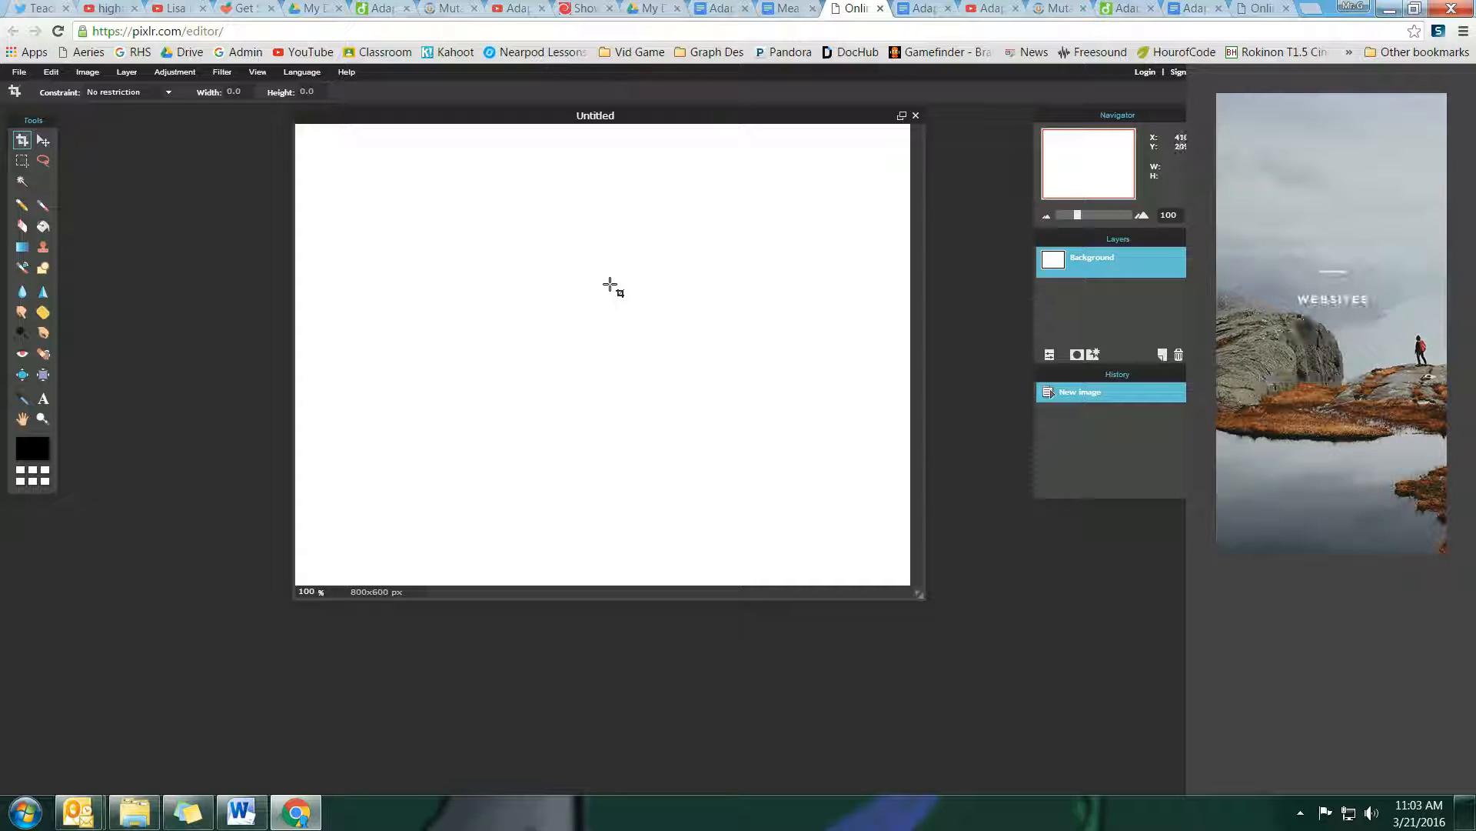
# Step: Return to the Measurement document and go through the answer cells of the Extension section's animal table
pyautogui.click(778, 8)
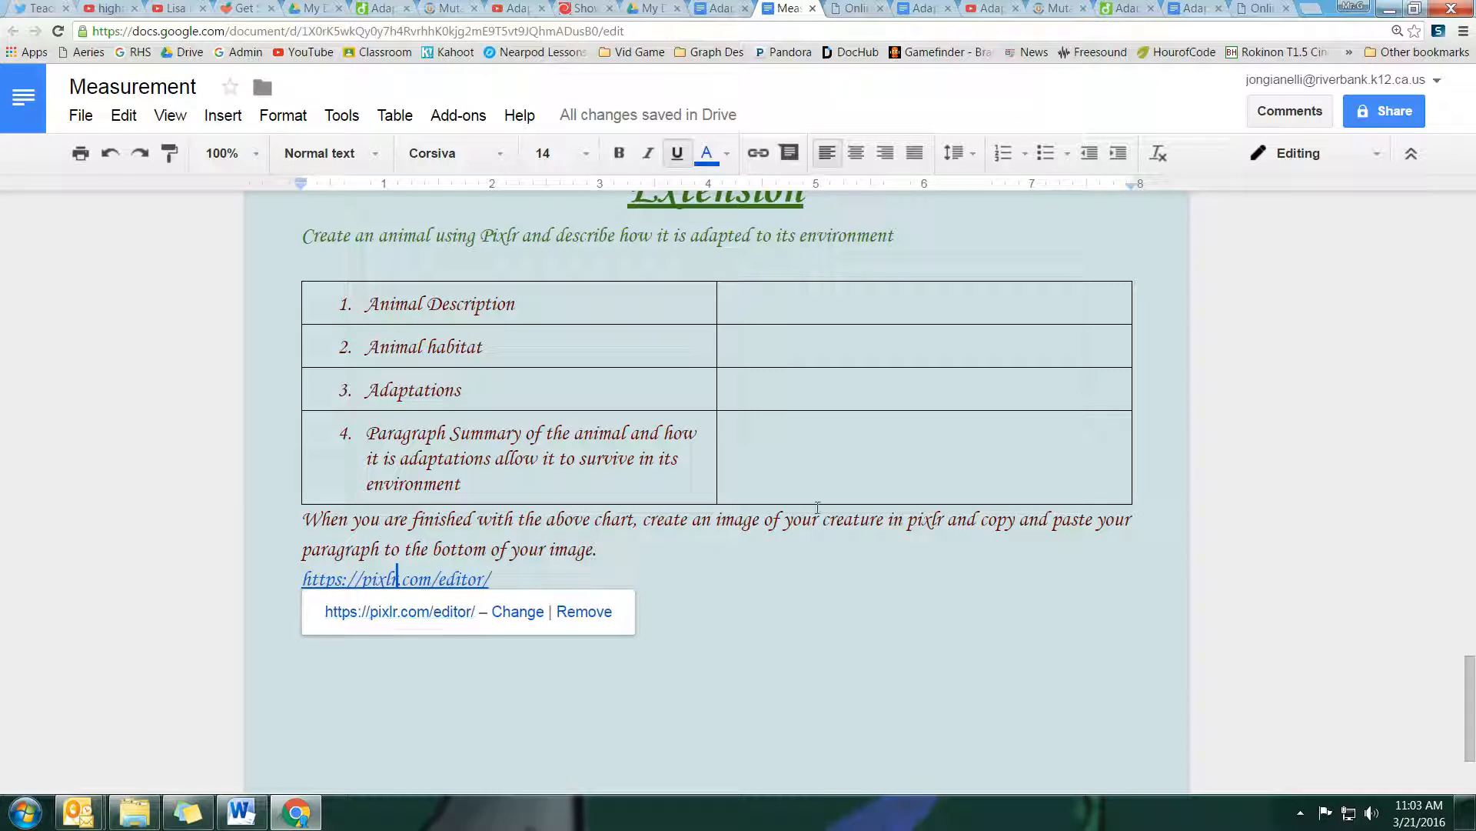
pyautogui.click(895, 302)
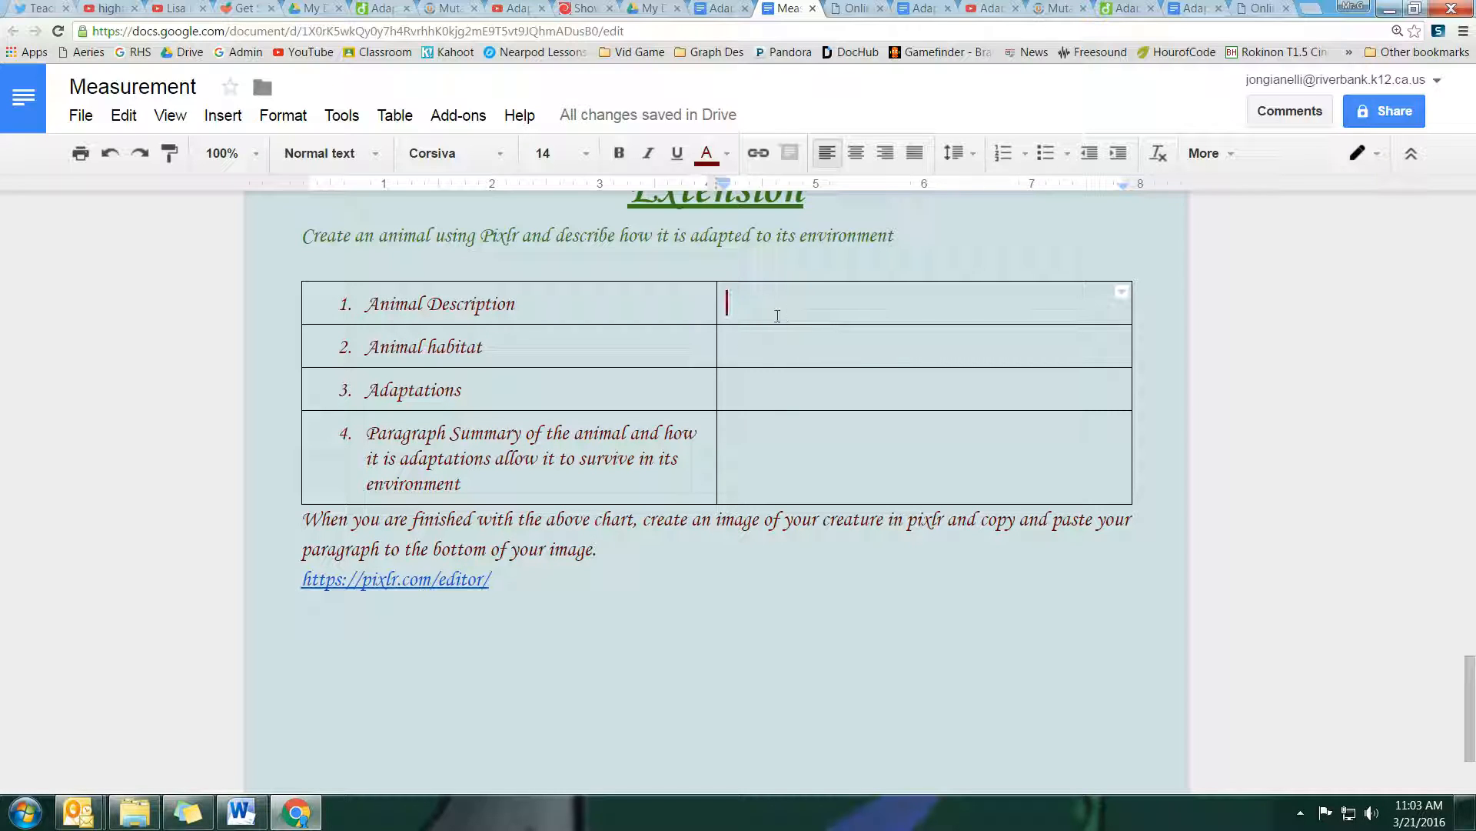
pyautogui.click(466, 346)
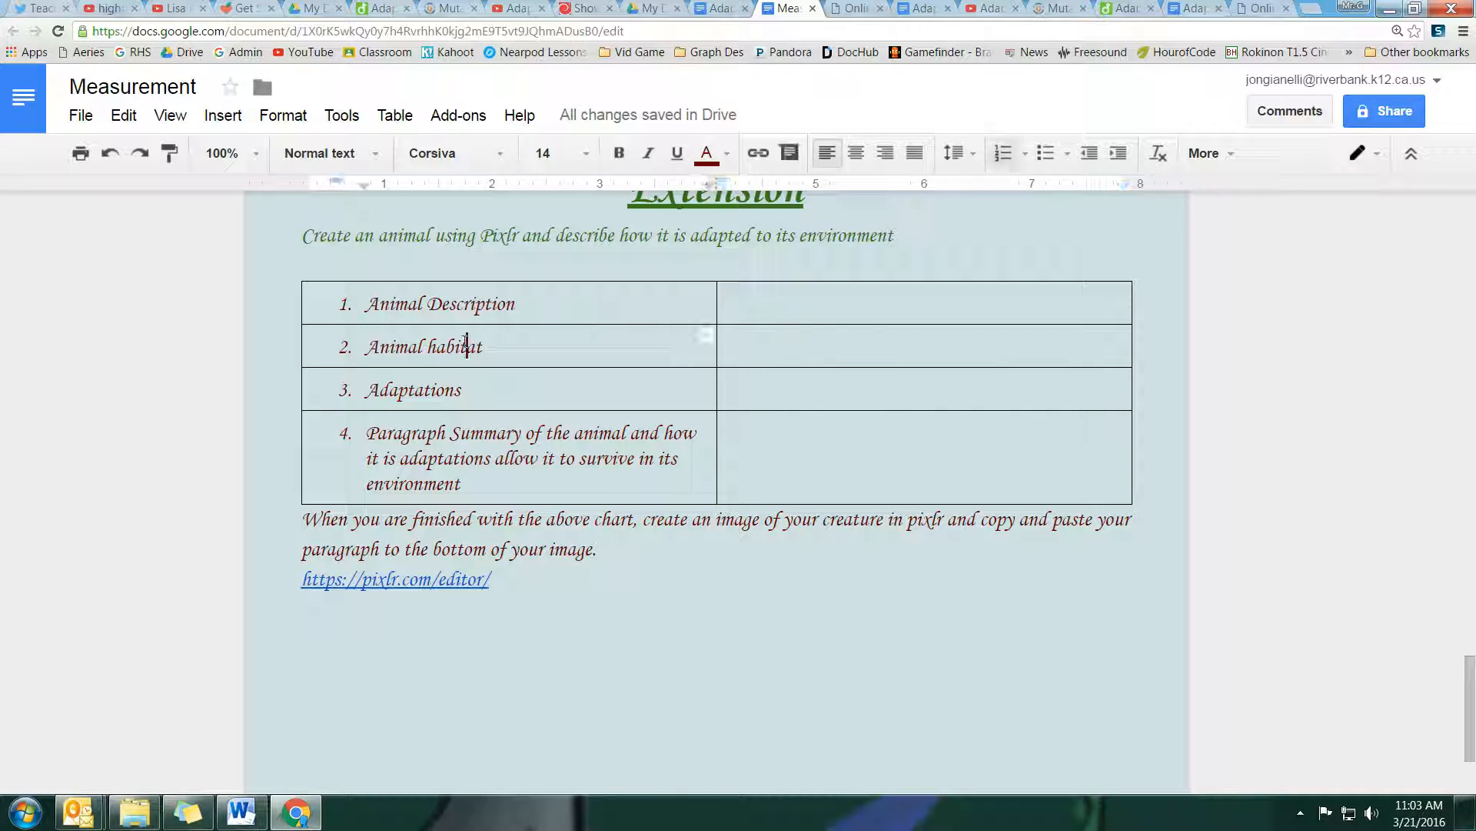
pyautogui.click(804, 340)
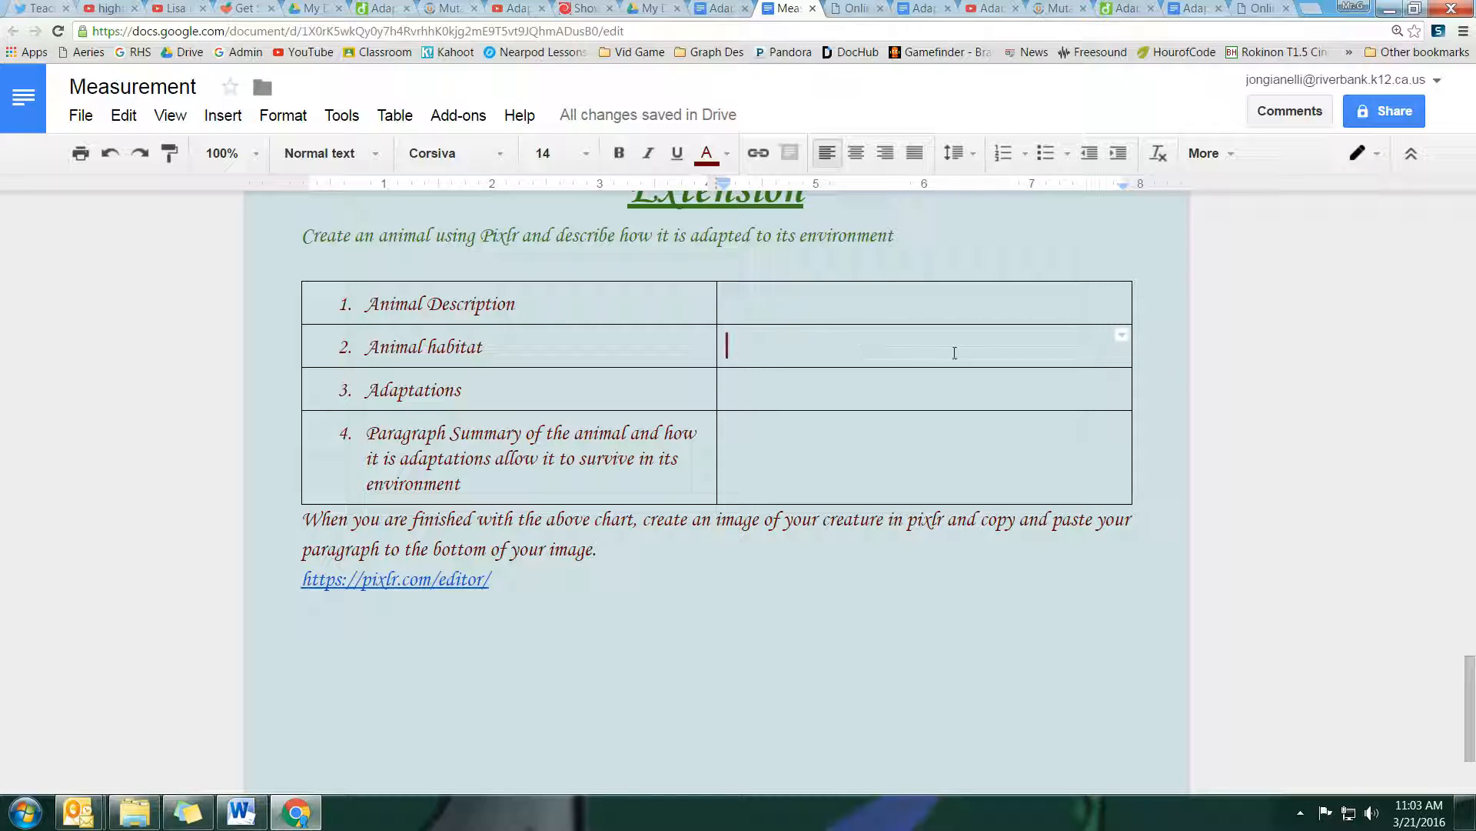
pyautogui.click(801, 401)
pyautogui.click(781, 432)
pyautogui.scroll(1, 733, 548)
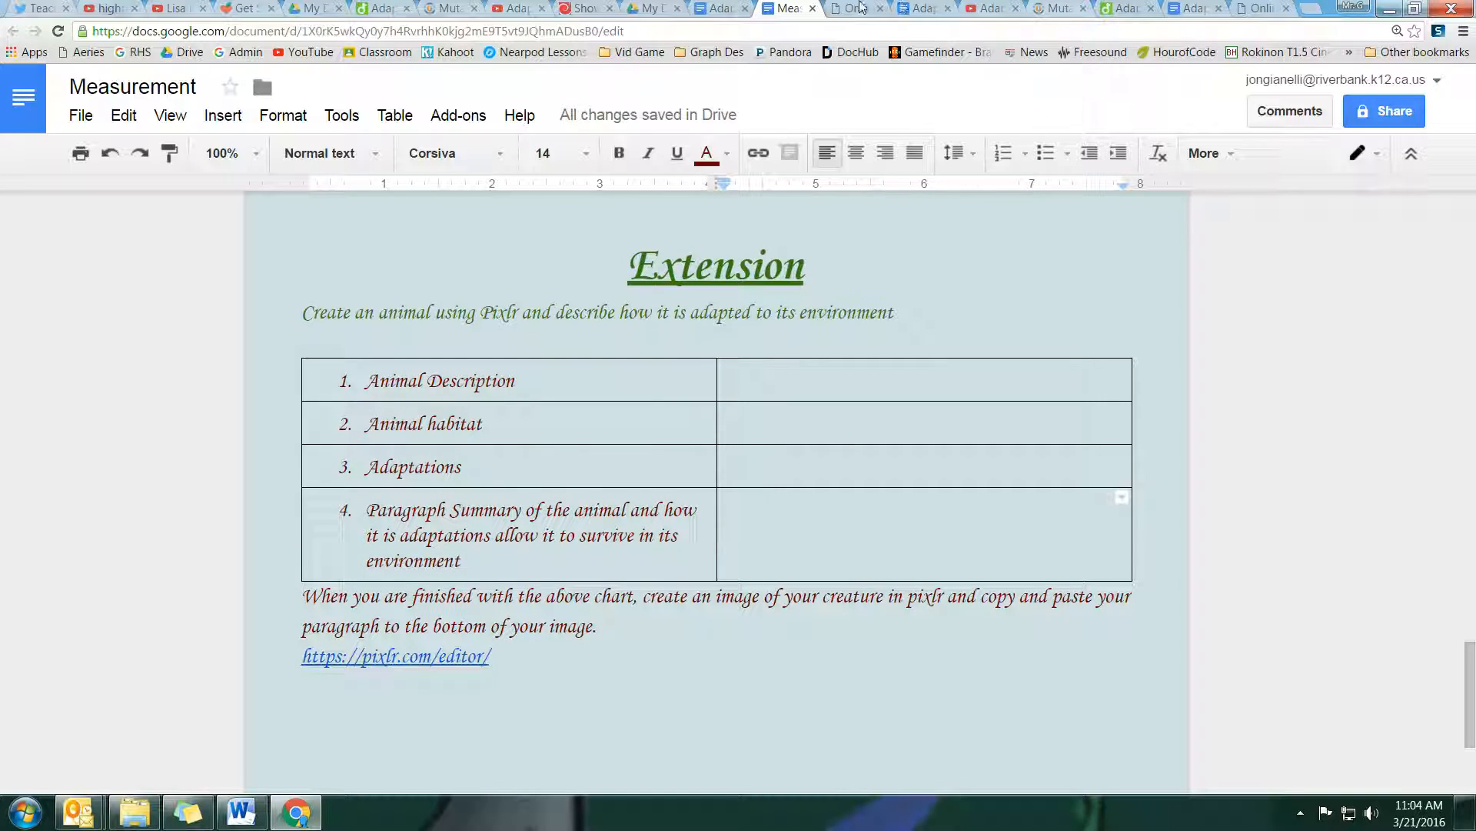
# Step: Find the open Adaptation Creature Project Links document and copy its web address
pyautogui.click(927, 8)
pyautogui.click(1204, 7)
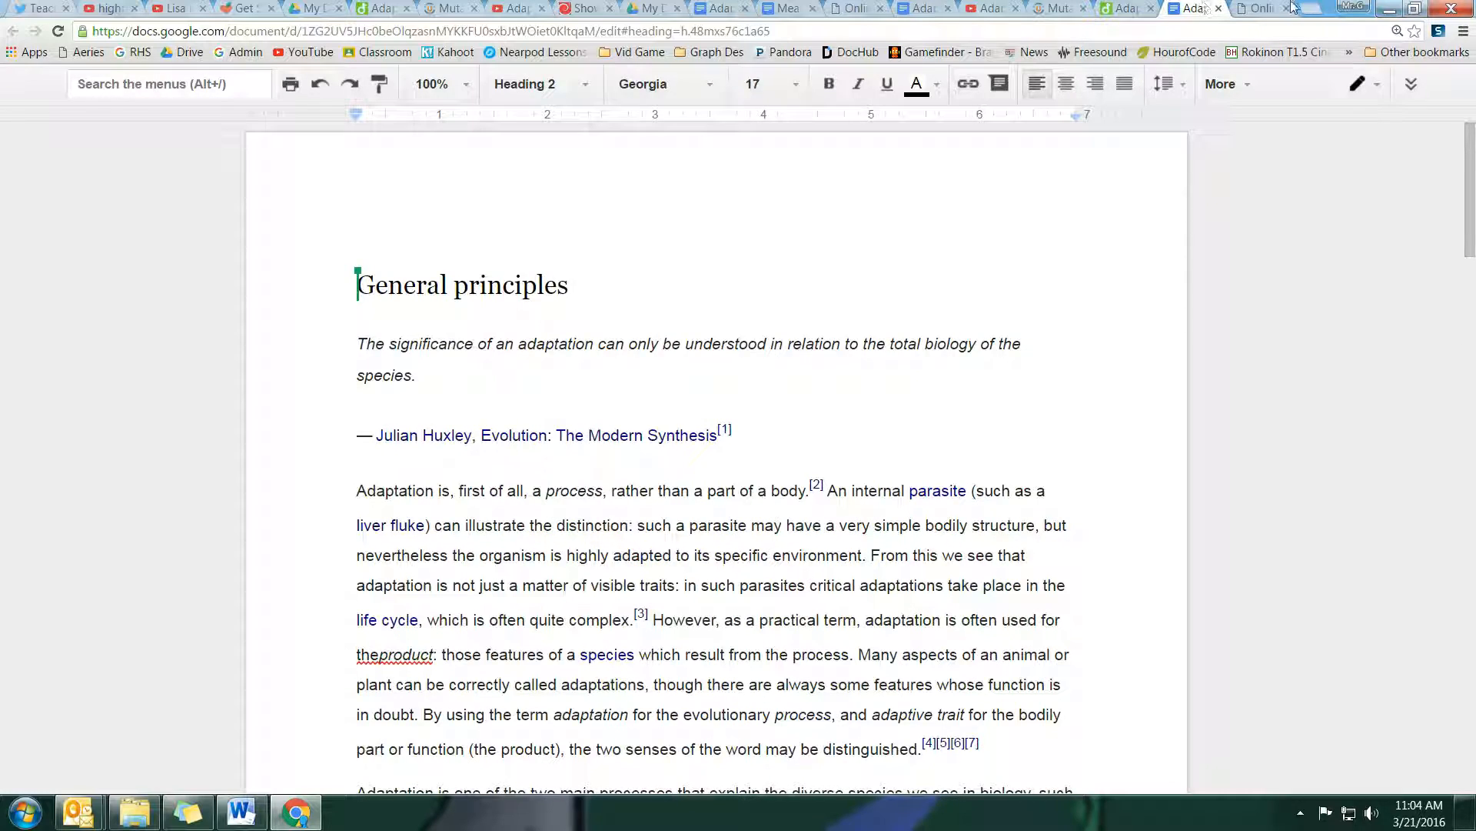
pyautogui.click(1261, 9)
pyautogui.click(1125, 8)
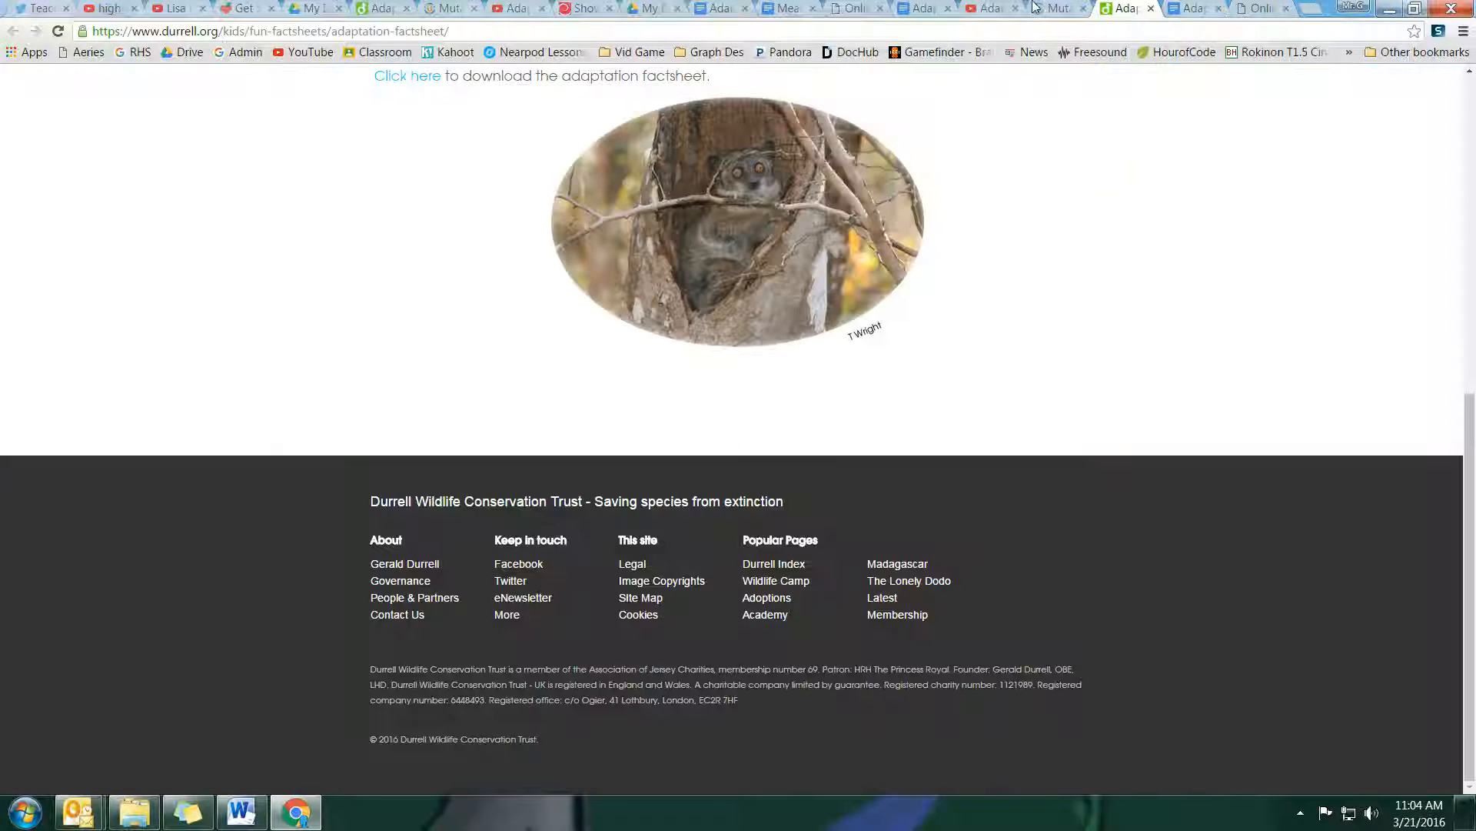
pyautogui.click(734, 8)
pyautogui.rightClick(244, 30)
pyautogui.click(265, 97)
# Step: Paste the copied document address below the Pixlr link at the end of the Measurement document, leaving one blank line between them
pyautogui.click(789, 8)
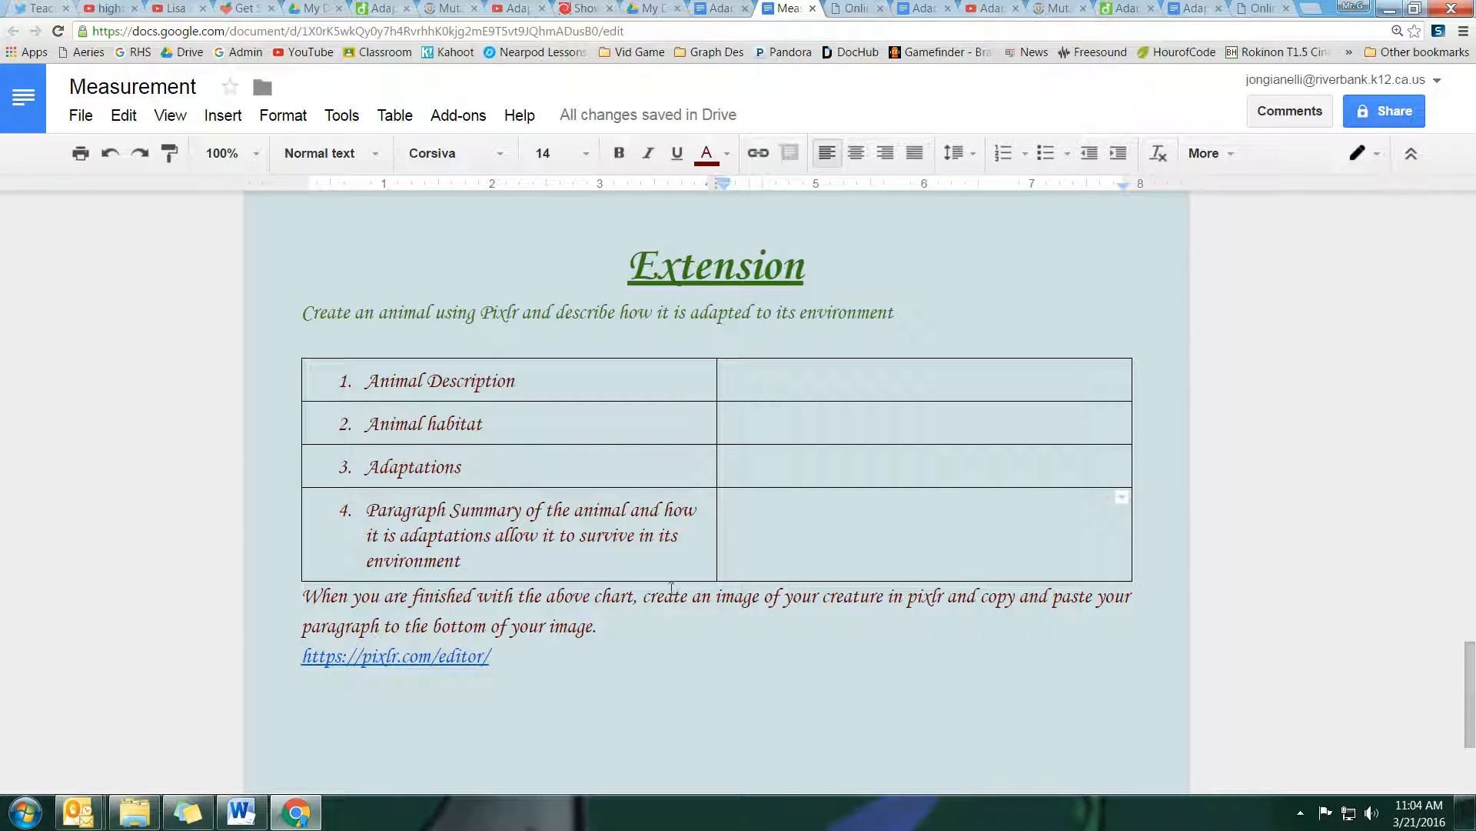
pyautogui.click(626, 648)
pyautogui.press('Return')
pyautogui.press('Return')
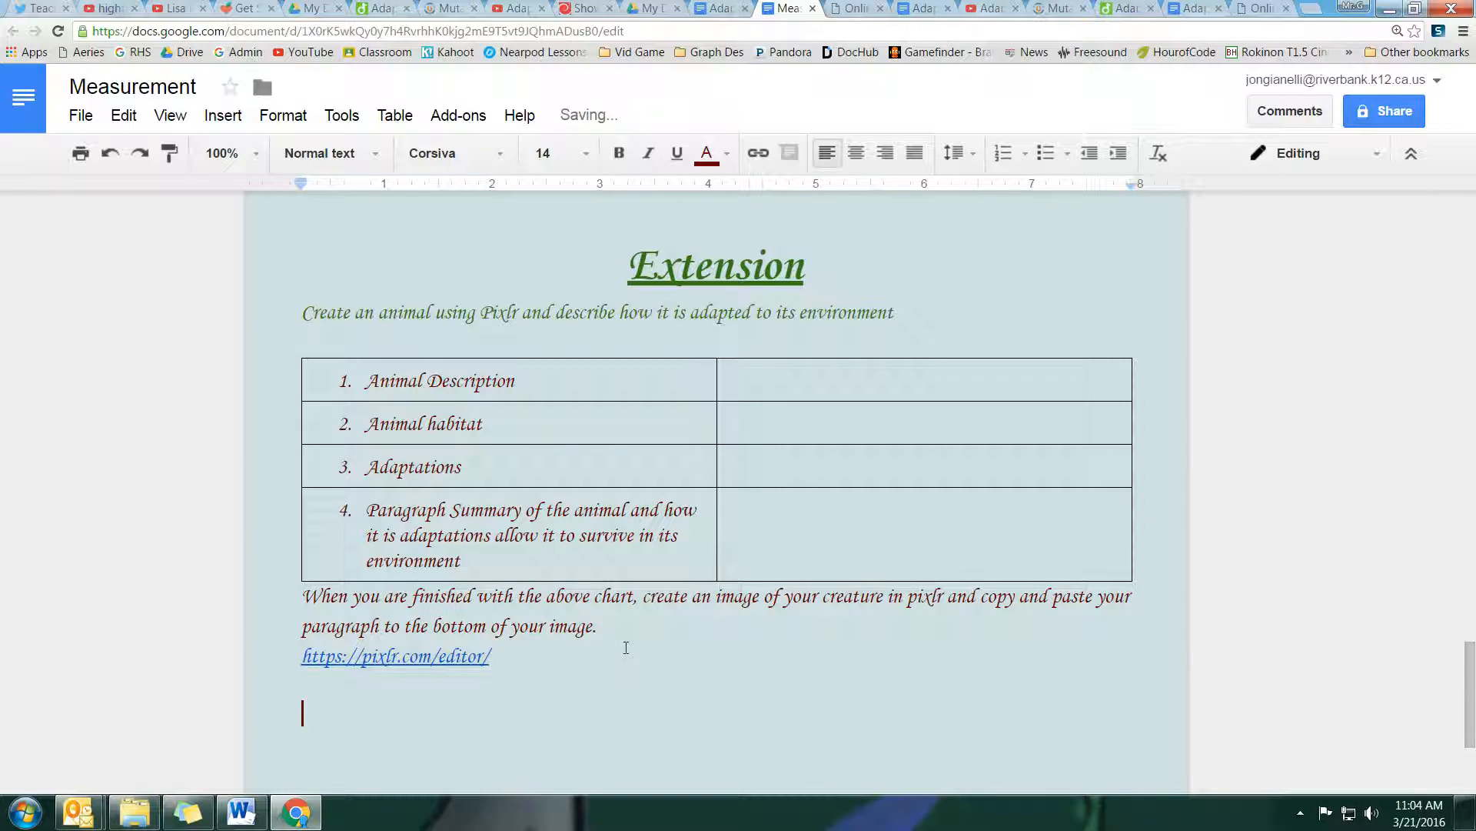
pyautogui.hotkey('ctrl', 'v')
pyautogui.scroll(-3, 677, 653)
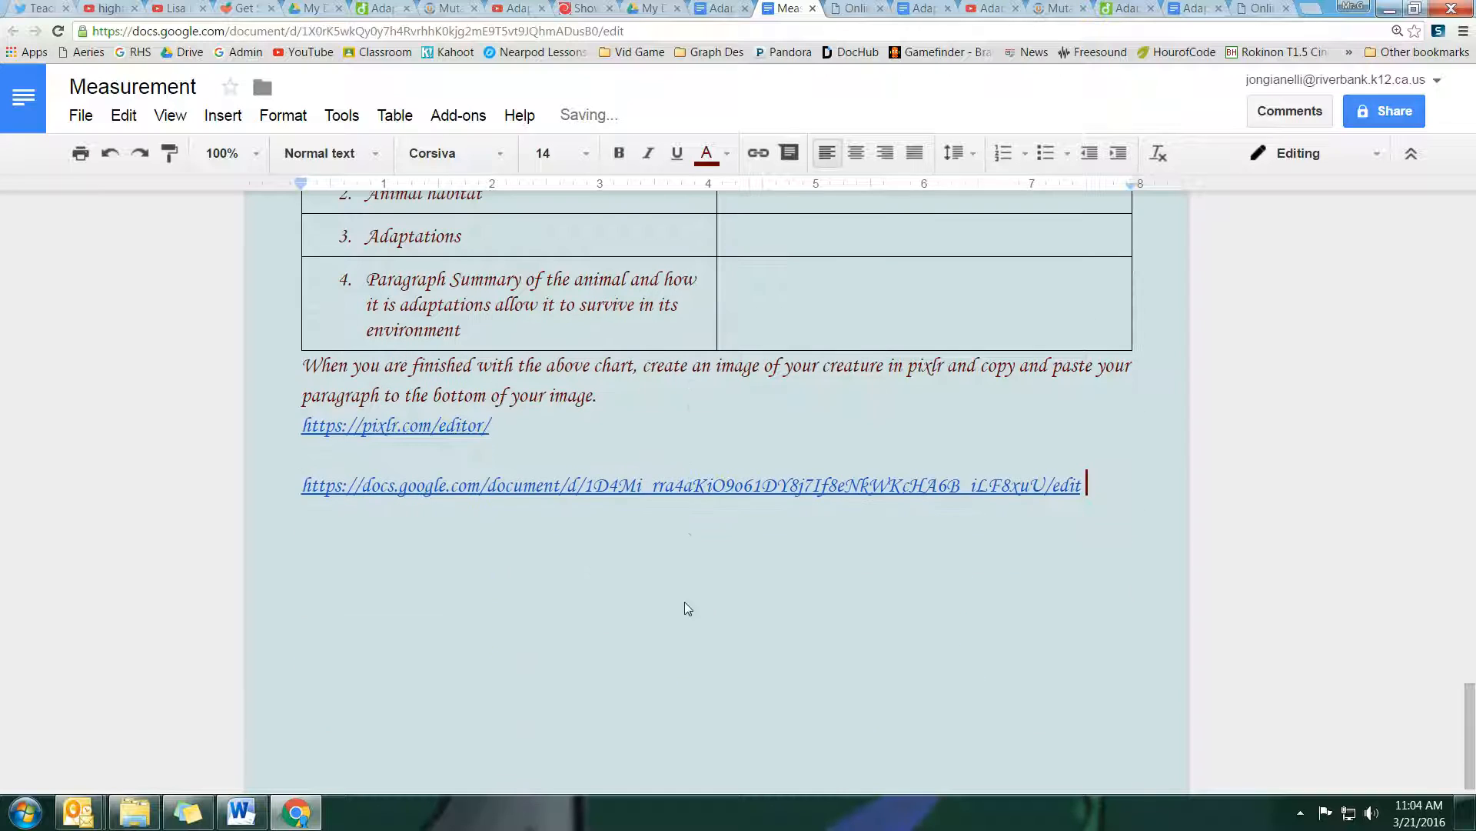
# Step: Examine the Hyperlink and Comments columns of the table in the Adaptation Creature Project Links document
pyautogui.click(719, 8)
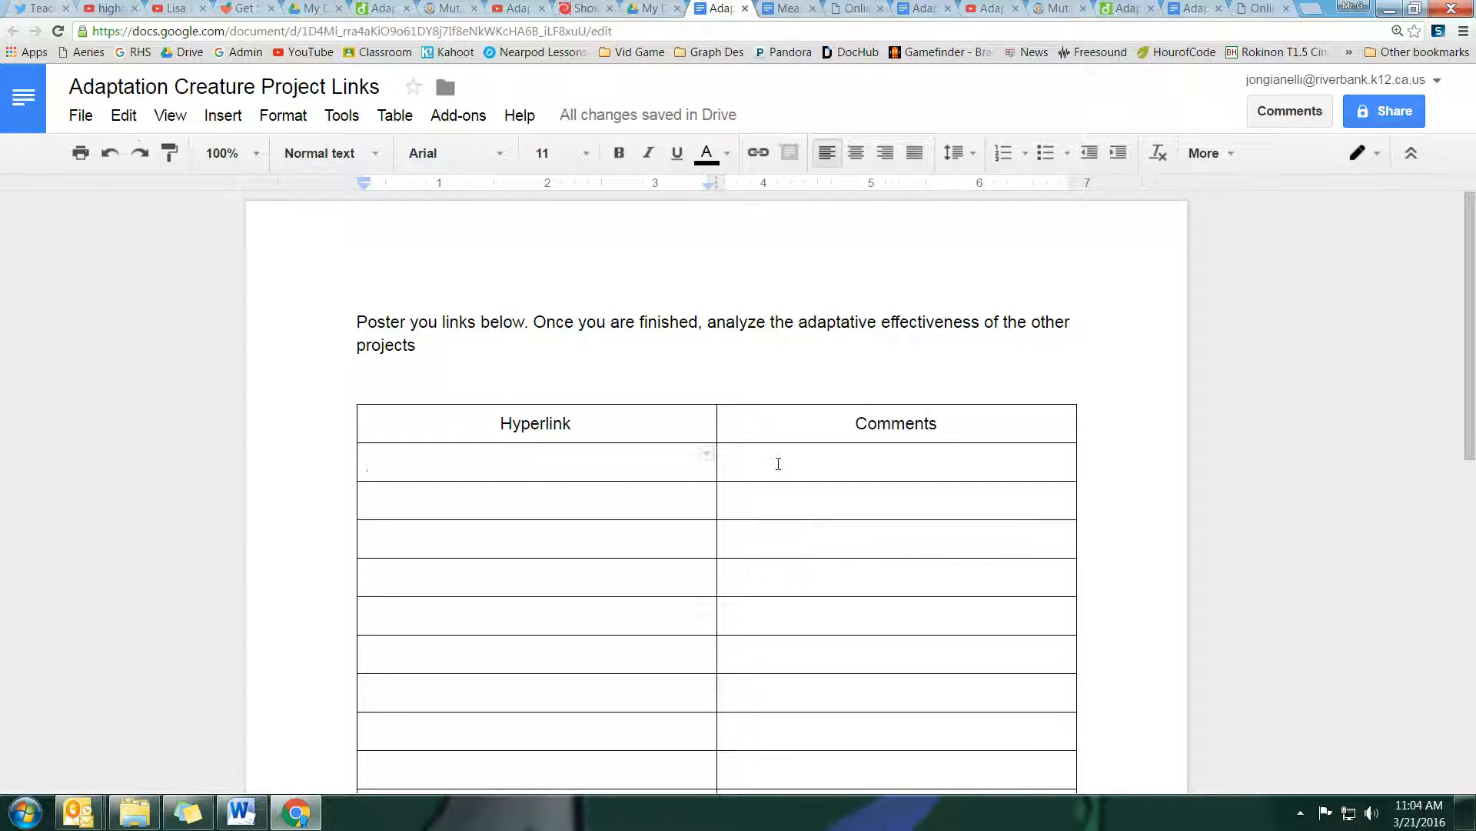
pyautogui.doubleClick(778, 461)
pyautogui.click(836, 458)
pyautogui.scroll(-2, 752, 500)
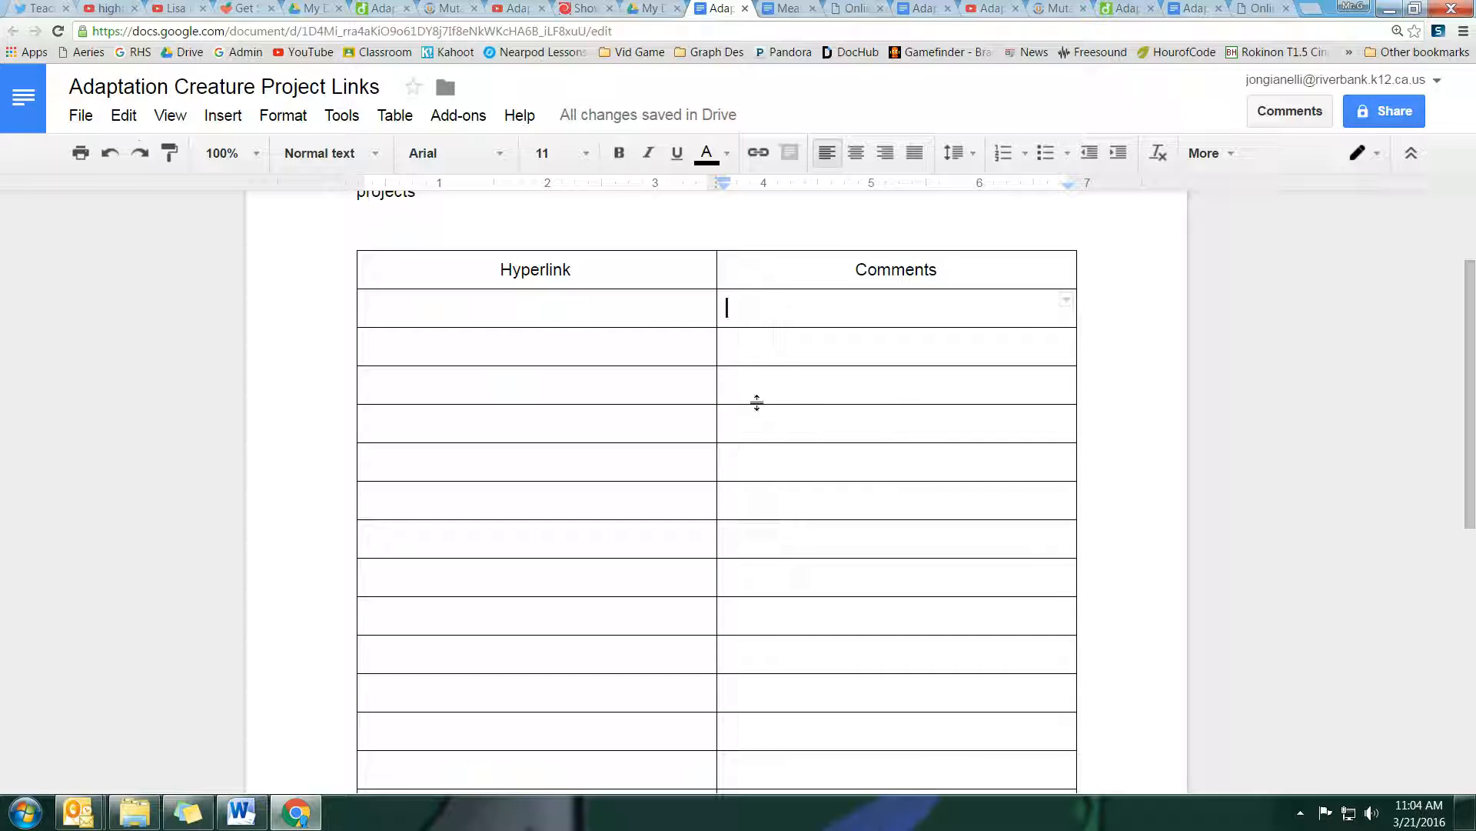
pyautogui.scroll(2, 823, 386)
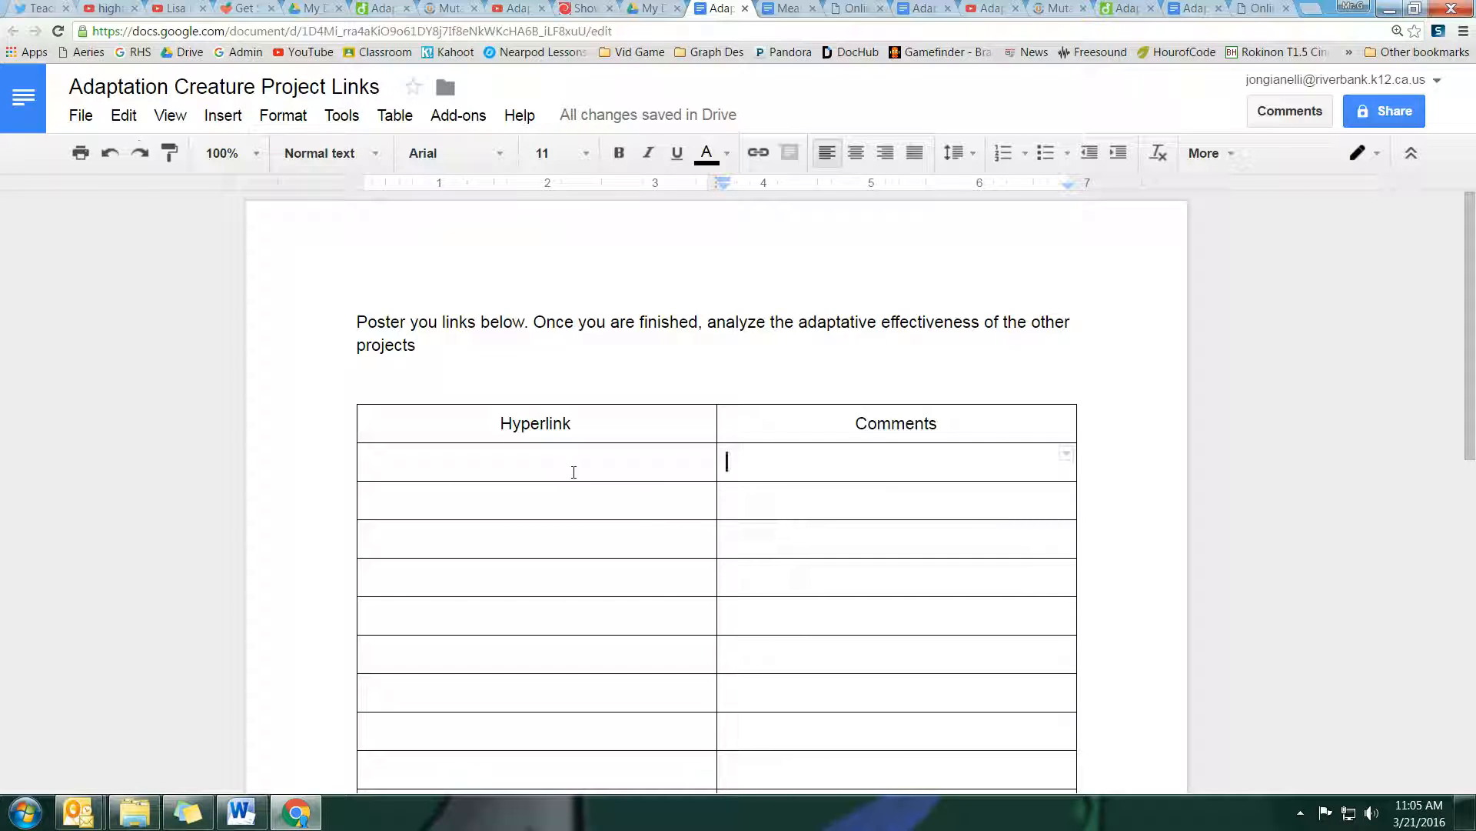
# Step: Review the Measurement document from the Extension section's links back up to the Adaptation title
pyautogui.click(797, 8)
pyautogui.scroll(2, 616, 482)
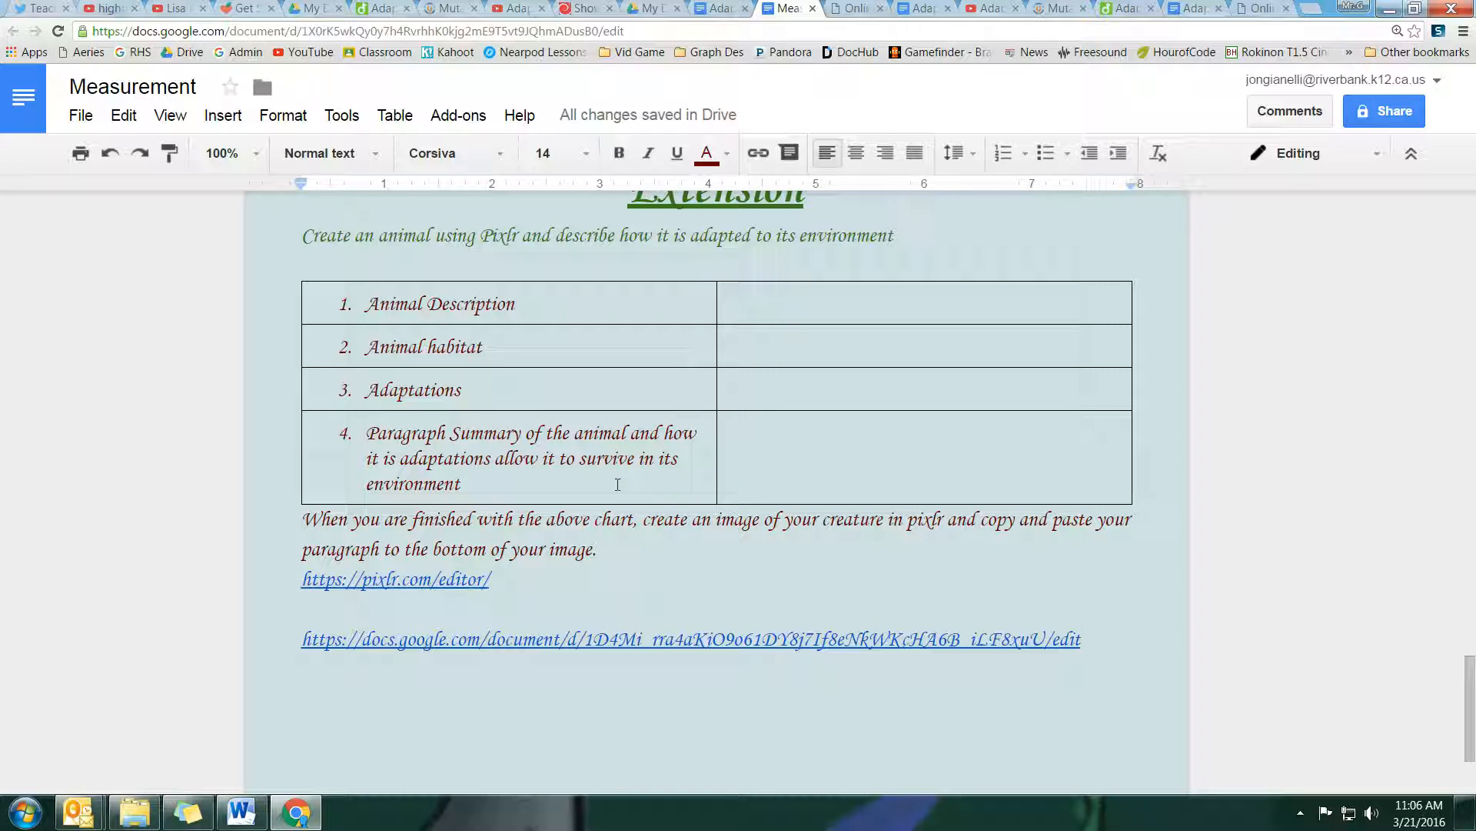
pyautogui.click(665, 549)
pyautogui.scroll(-2, 665, 549)
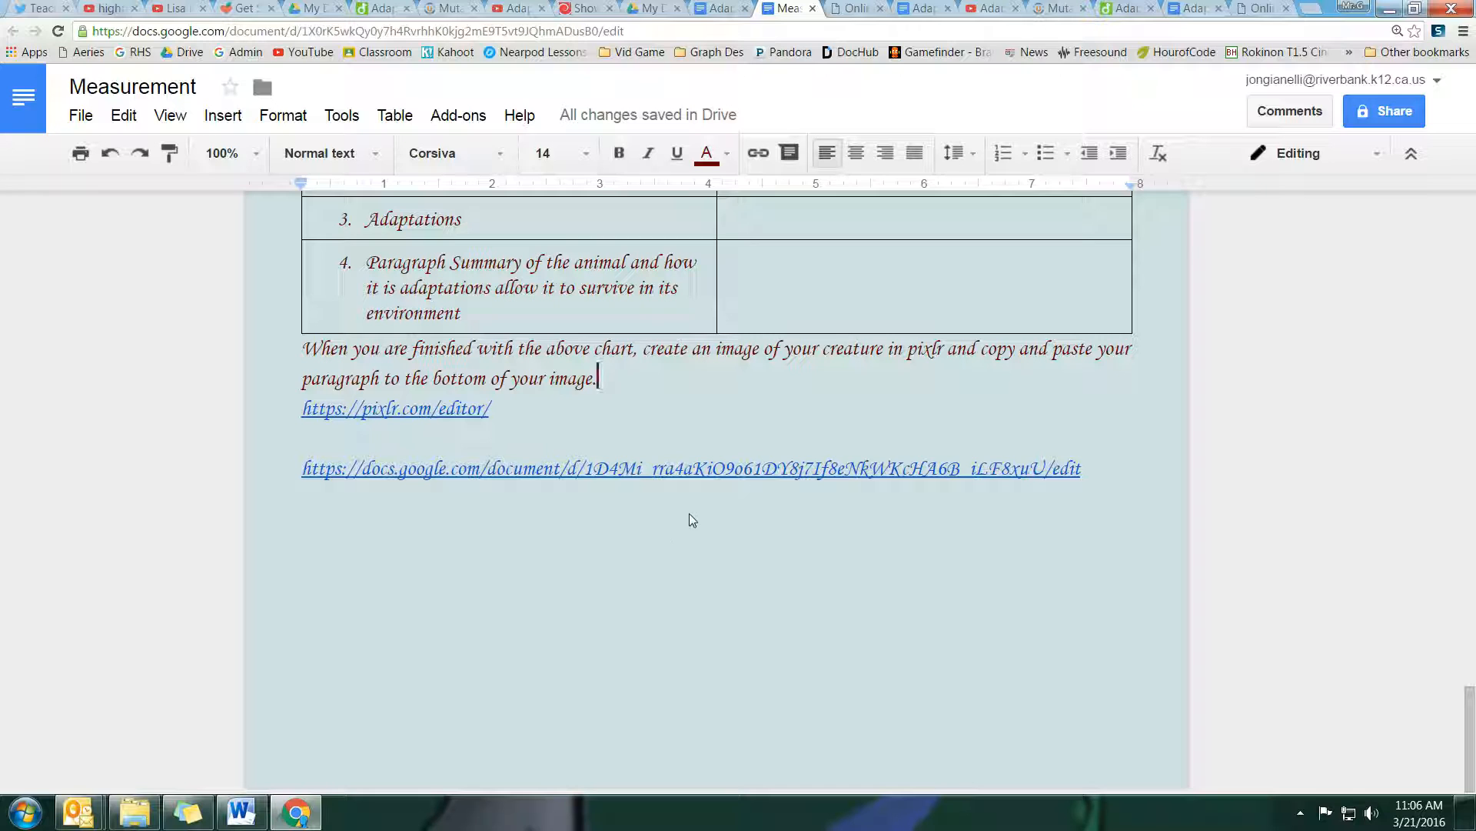
pyautogui.scroll(1, 719, 389)
pyautogui.scroll(7, 734, 399)
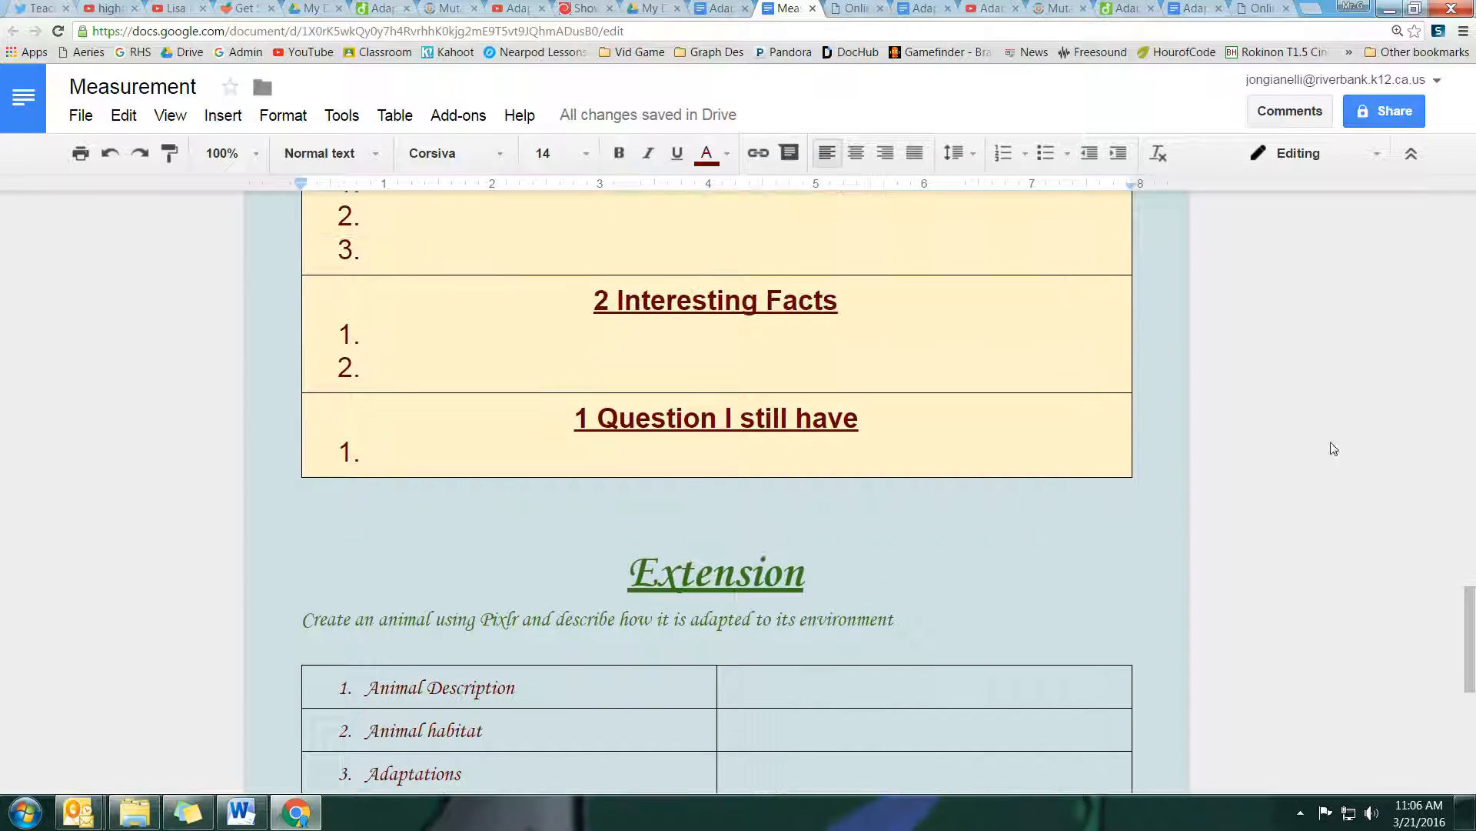
pyautogui.moveTo(1470, 600); pyautogui.dragTo(1473, 196)
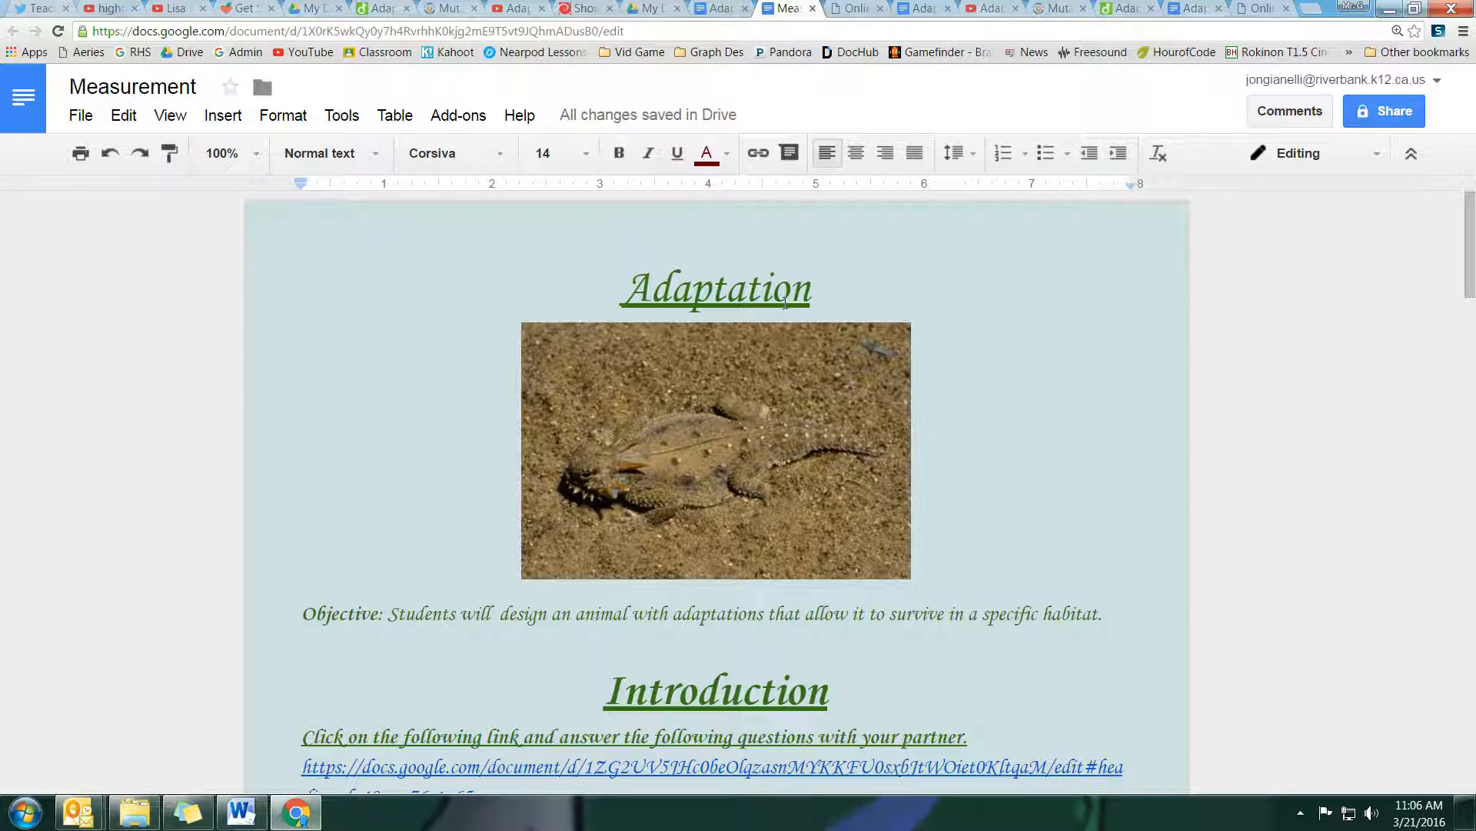
# Step: Open the Teachers Give Twitter profile and look through its tweets
pyautogui.click(35, 9)
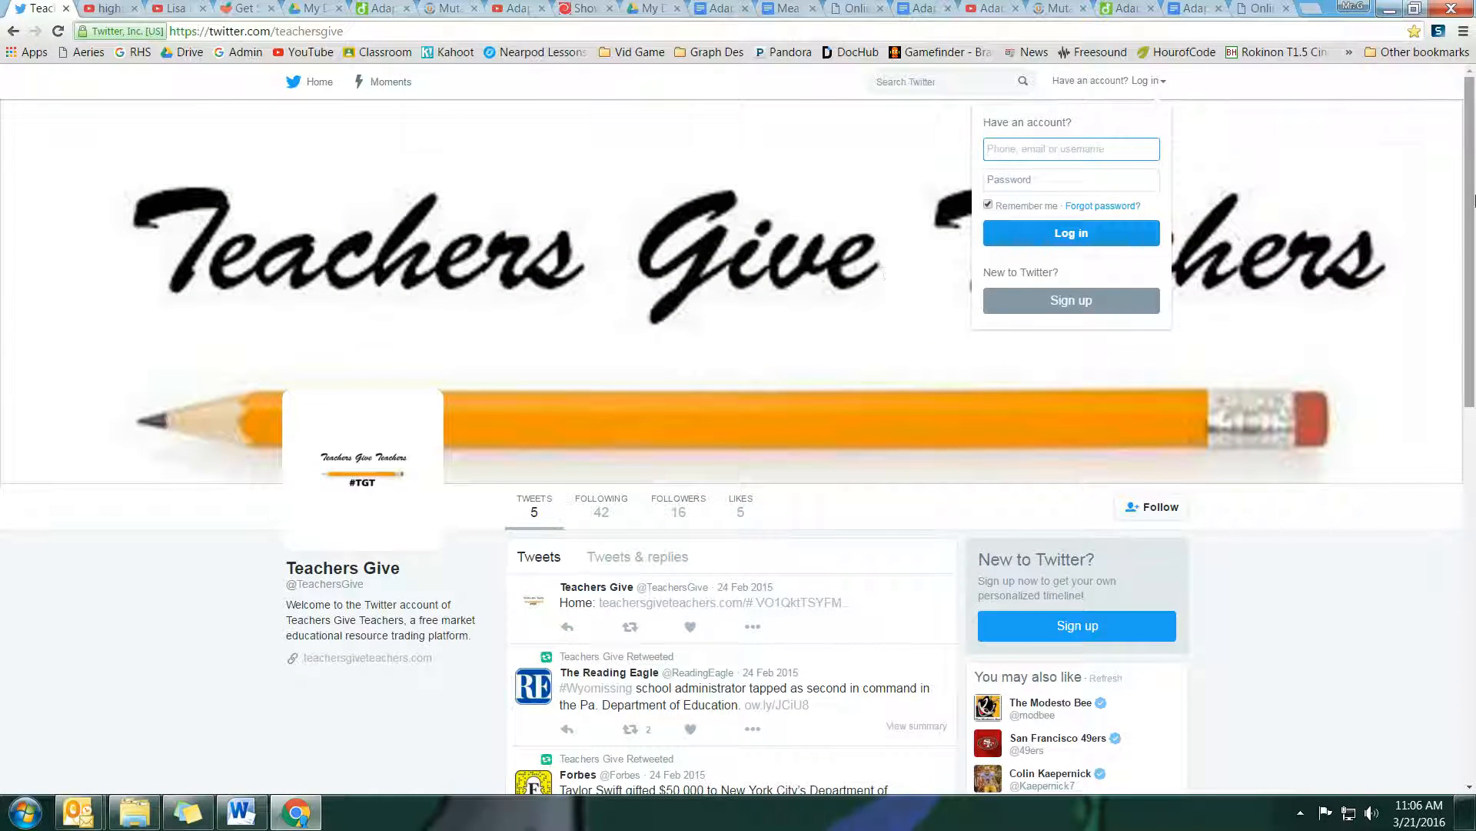
pyautogui.moveTo(1472, 232)
pyautogui.mouseDown()
pyautogui.moveTo(1472, 448)
pyautogui.moveTo(1472, 252)
pyautogui.mouseUp()
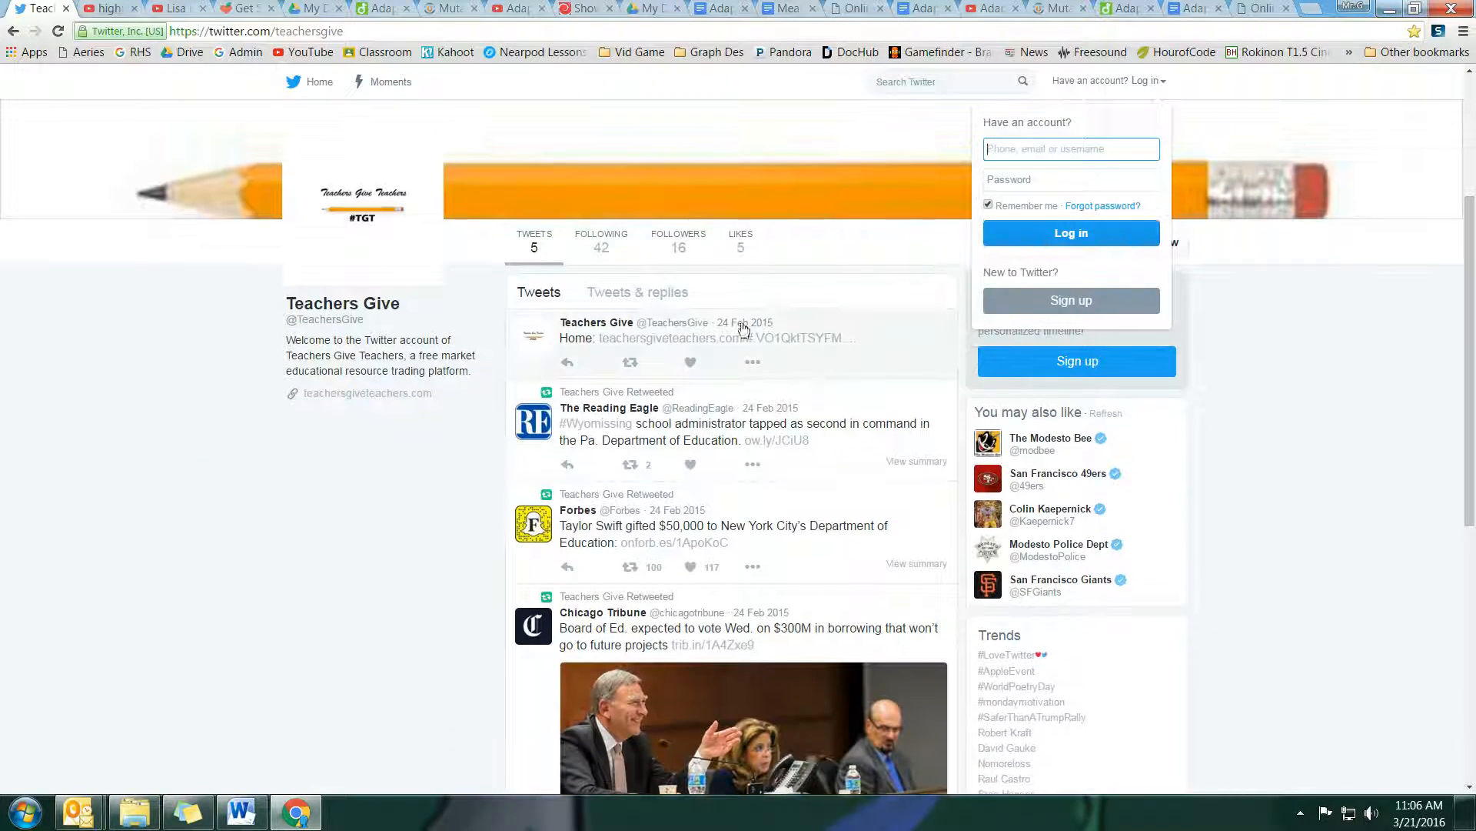
pyautogui.click(604, 332)
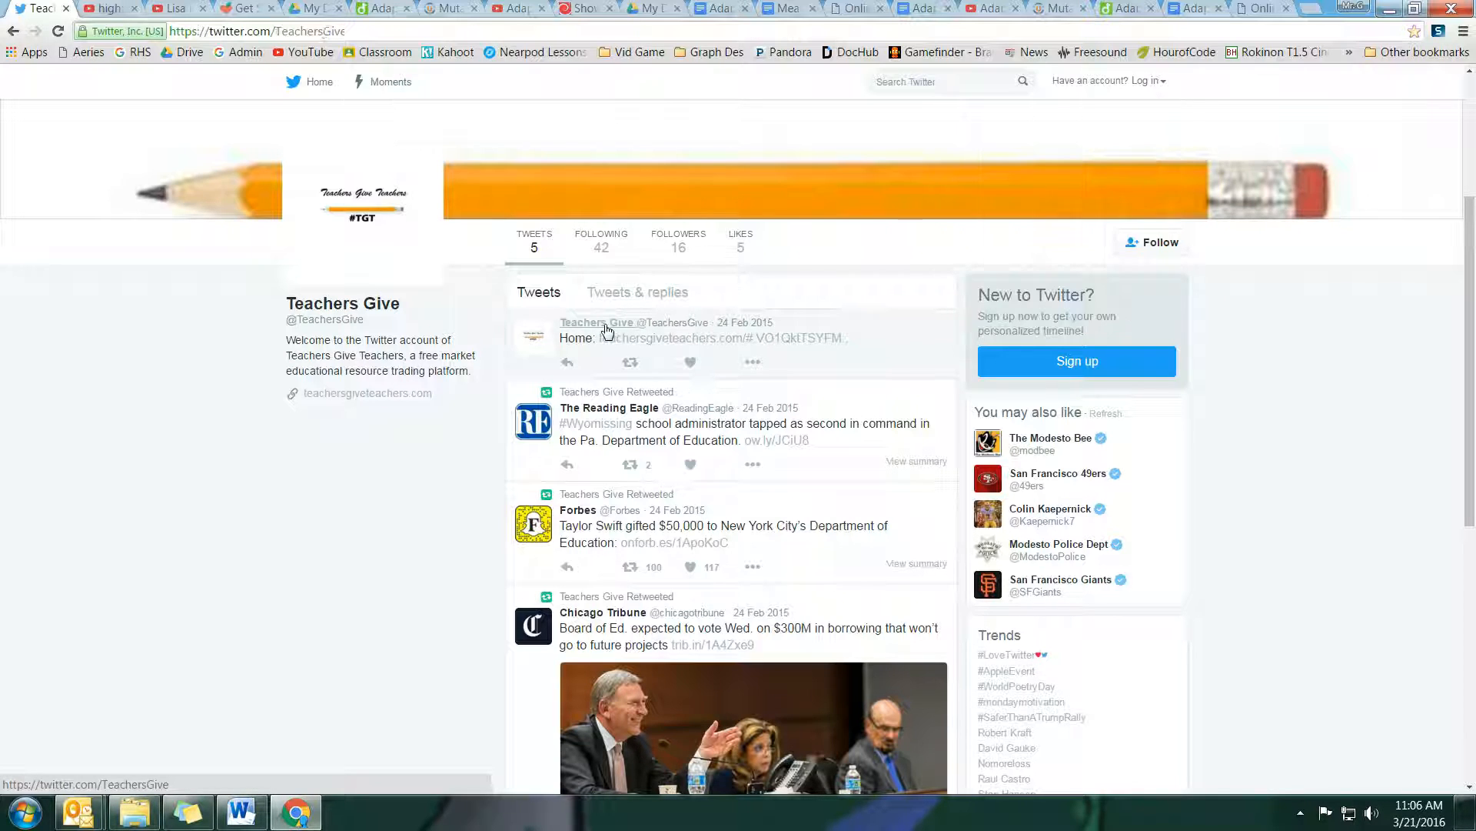
pyautogui.scroll(-15, 569, 369)
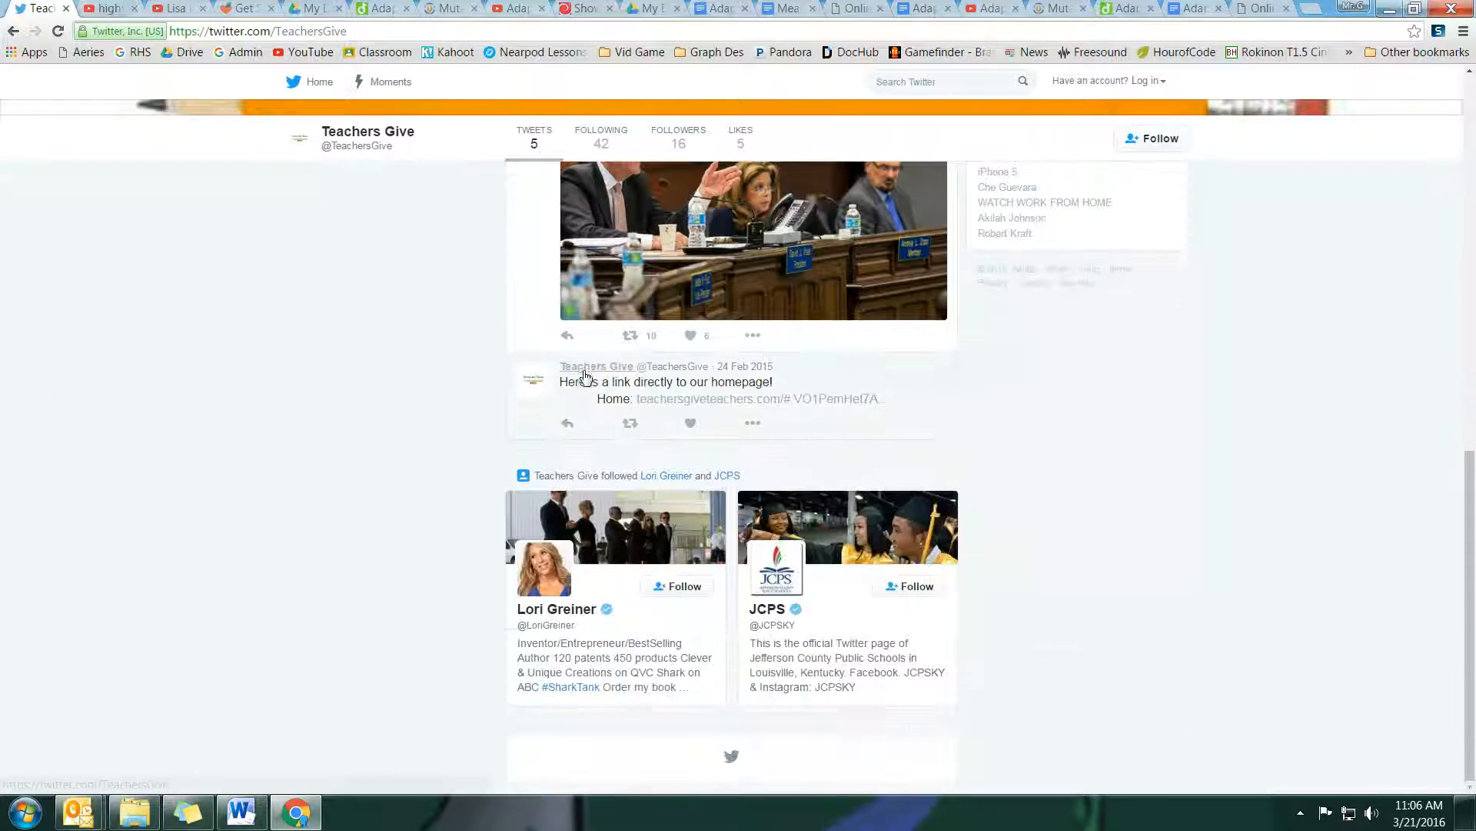
pyautogui.scroll(10, 708, 461)
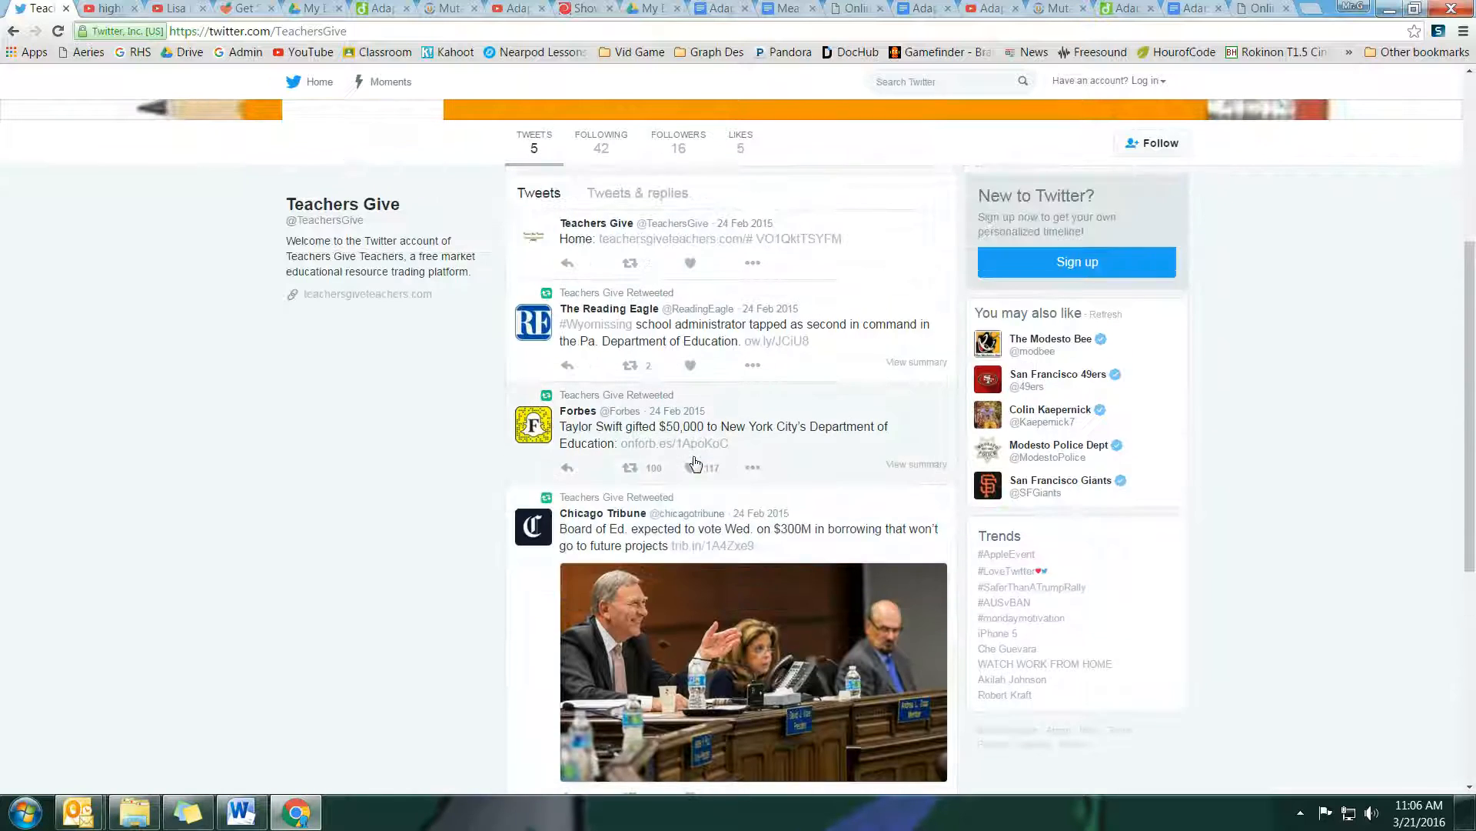
pyautogui.scroll(5, 699, 461)
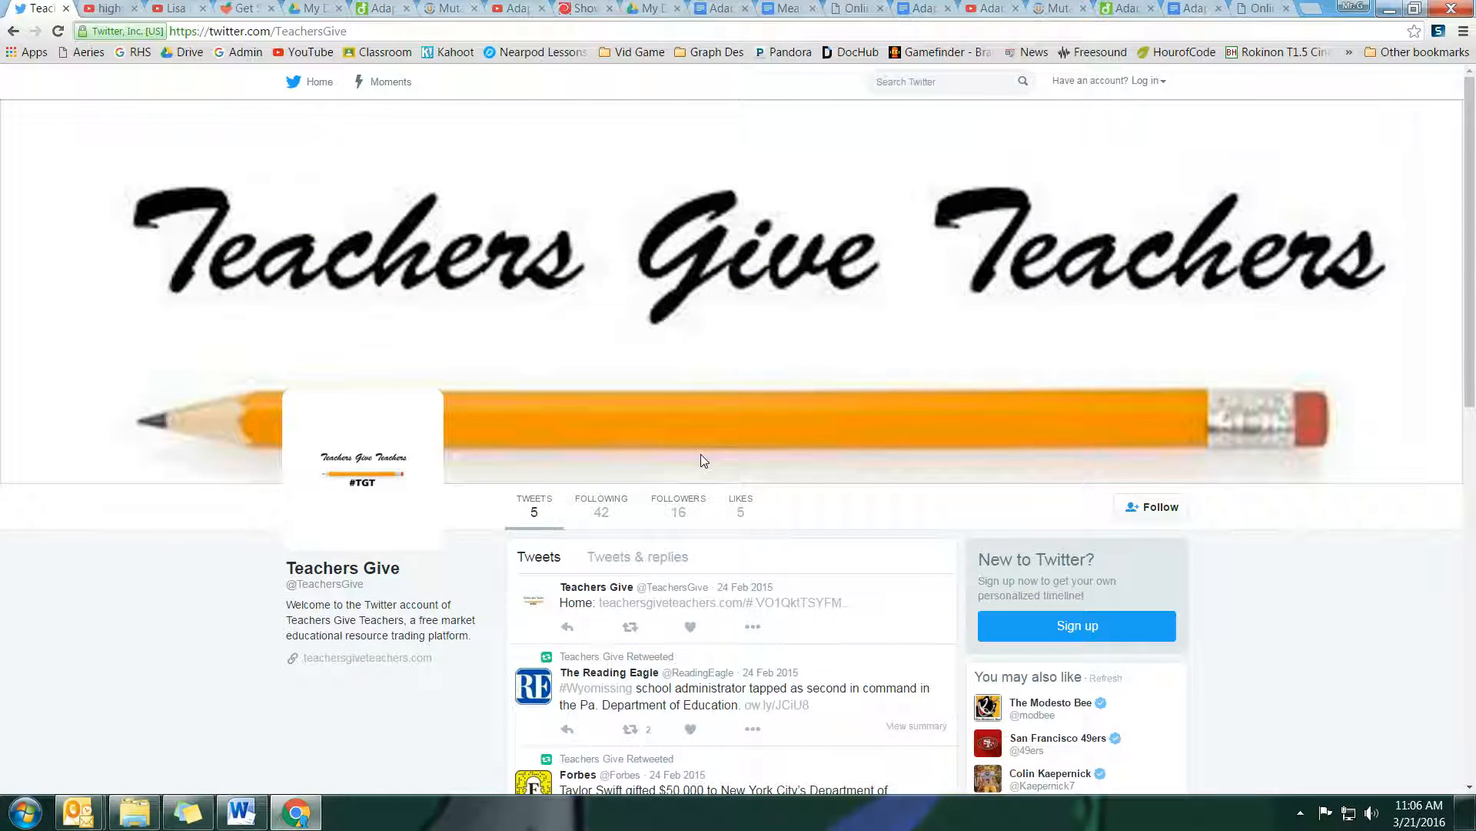